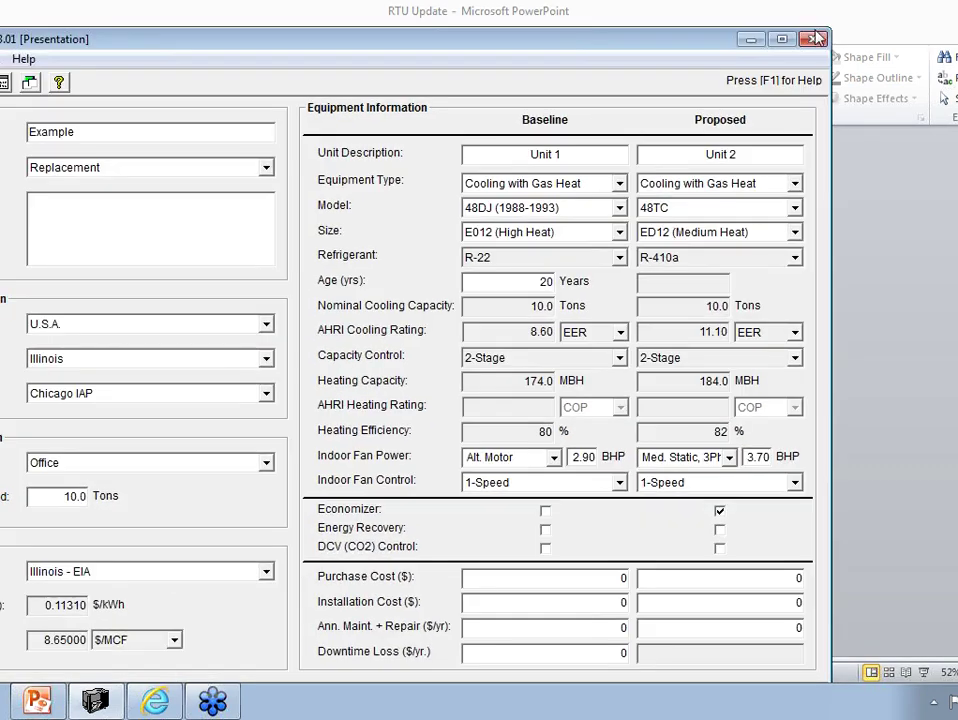
Step: Maximize the project window and review the building type choices, unit peak cooling load and energy price data options
double_click(585, 30)
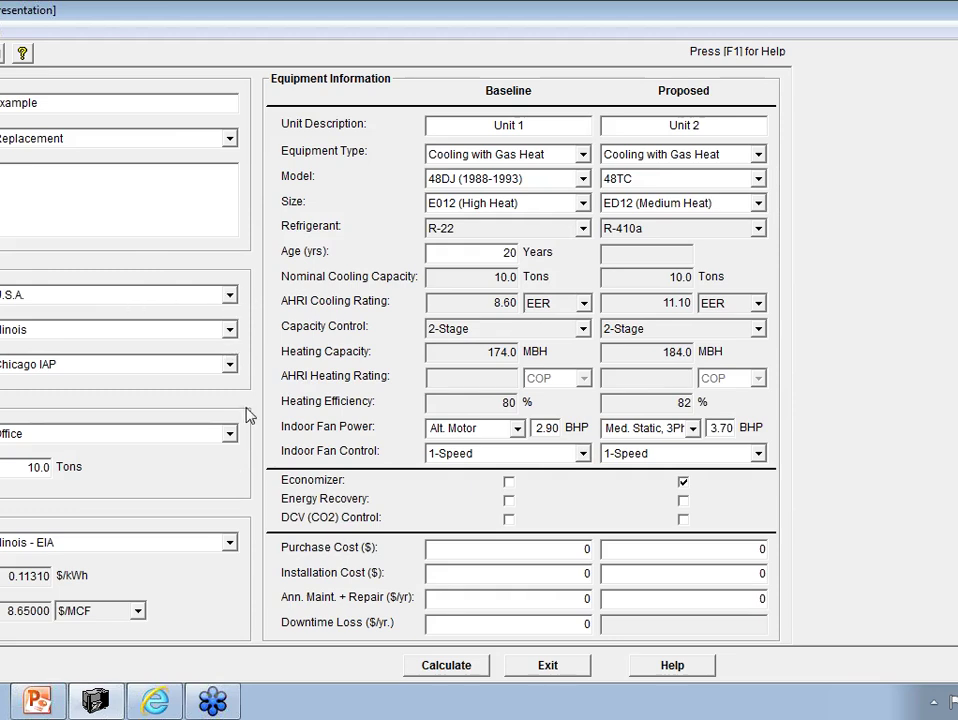
left_click(229, 435)
left_click(230, 436)
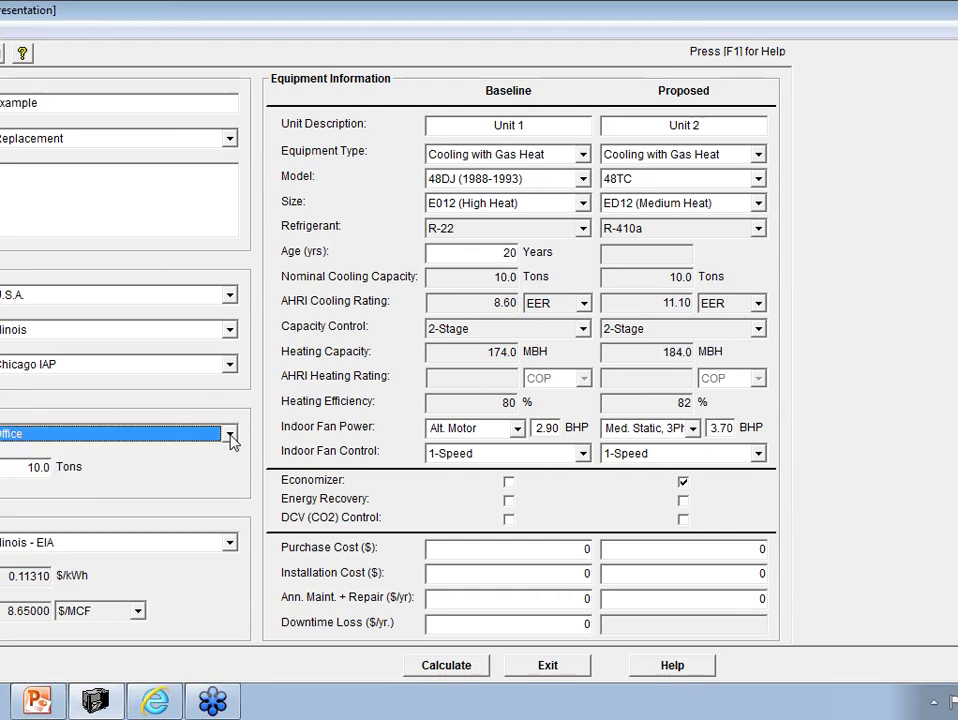
left_click(230, 436)
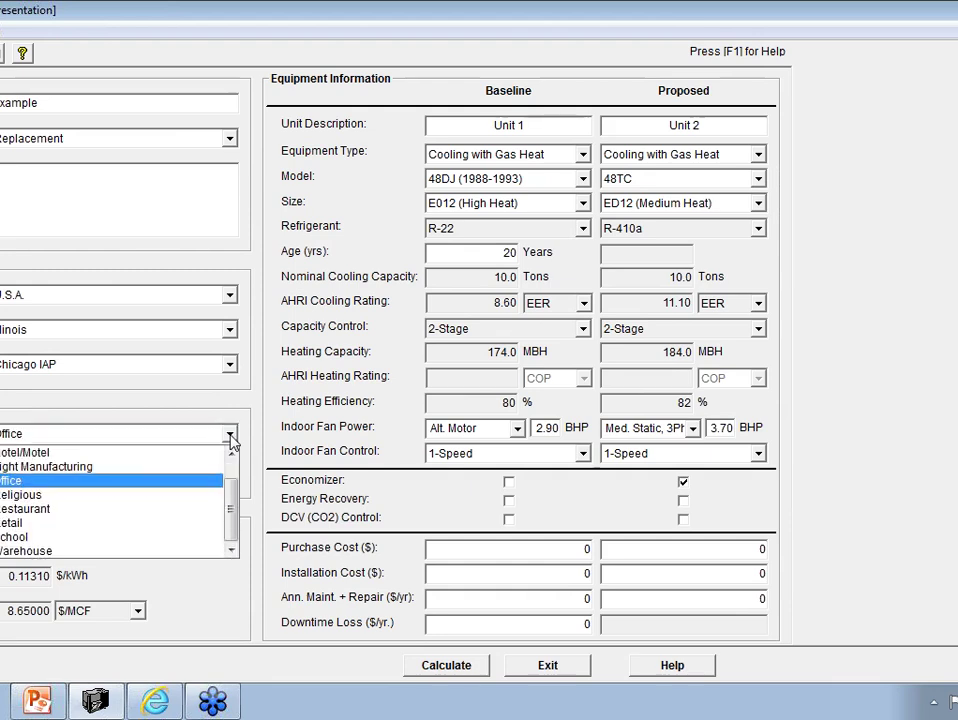
left_click(230, 436)
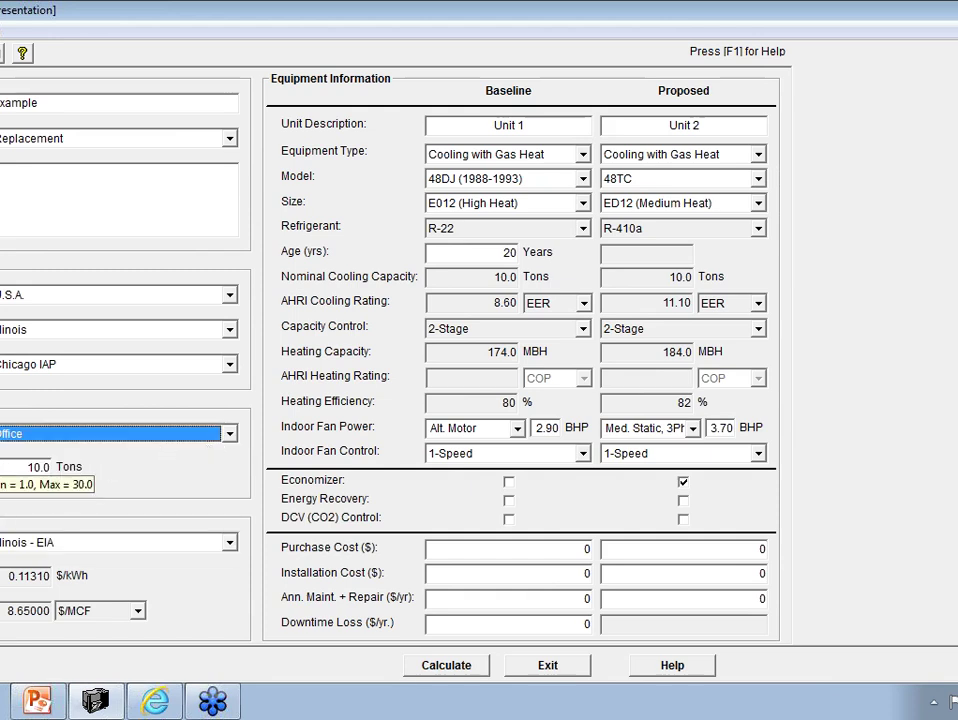
left_click(28, 467)
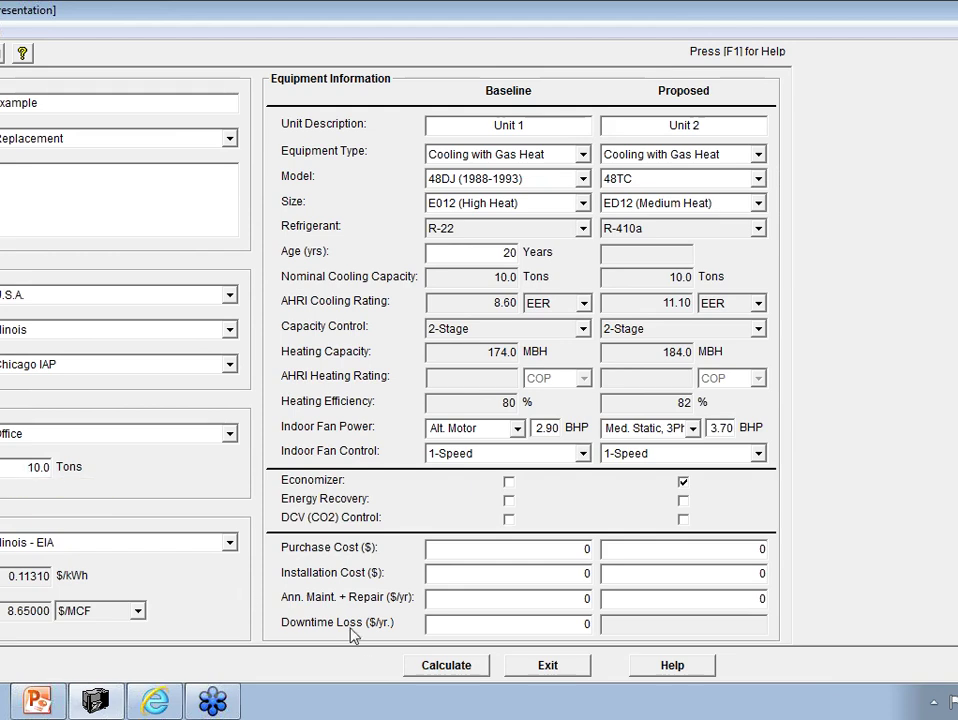
left_click(230, 545)
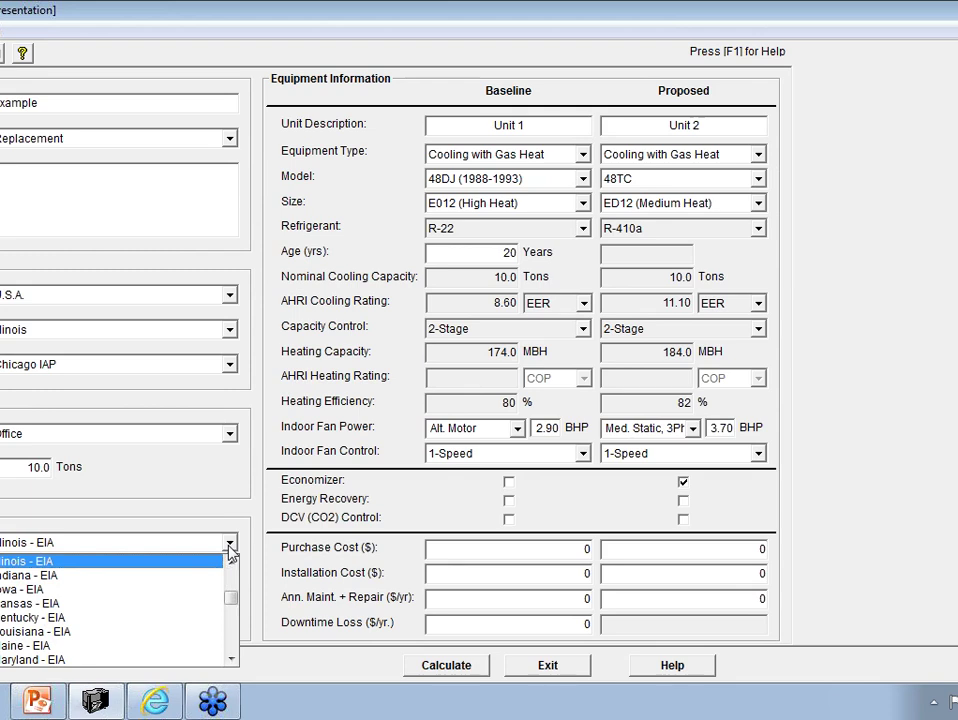
left_click(230, 548)
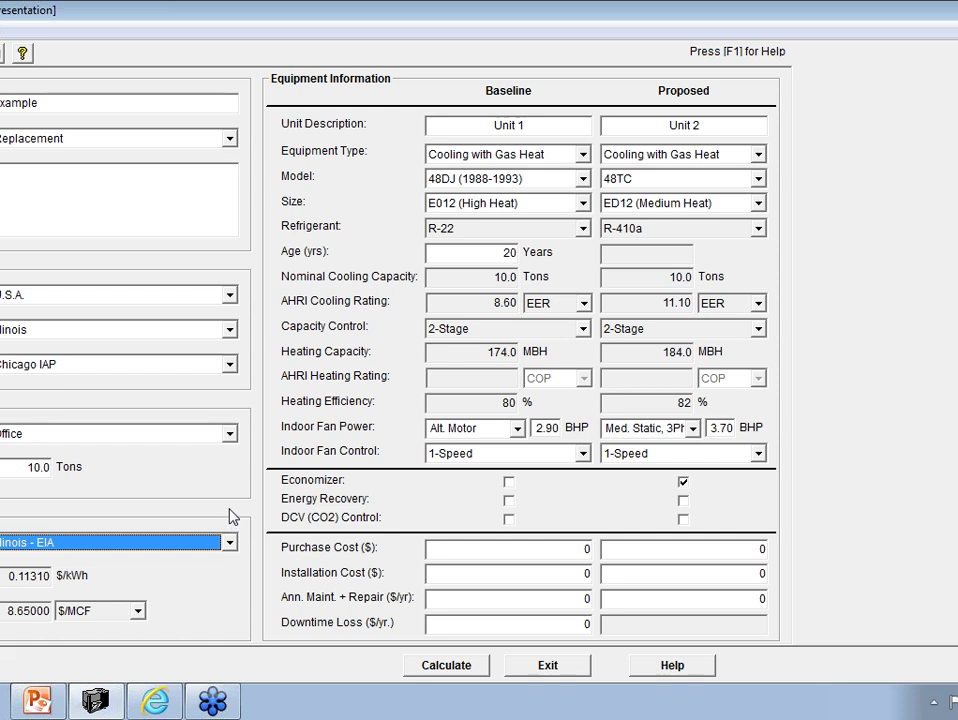
left_click(230, 516)
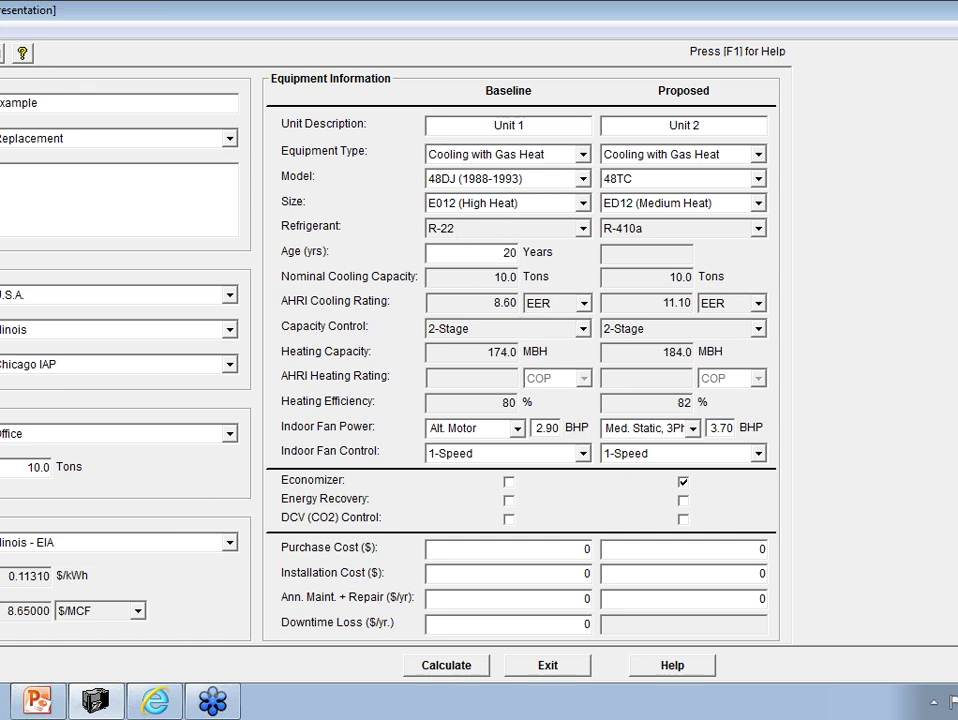
Step: Review the baseline unit's age, AHRI cooling rating, capacity control and heating efficiency, and the proposed unit's indoor fan power
key("Tab")
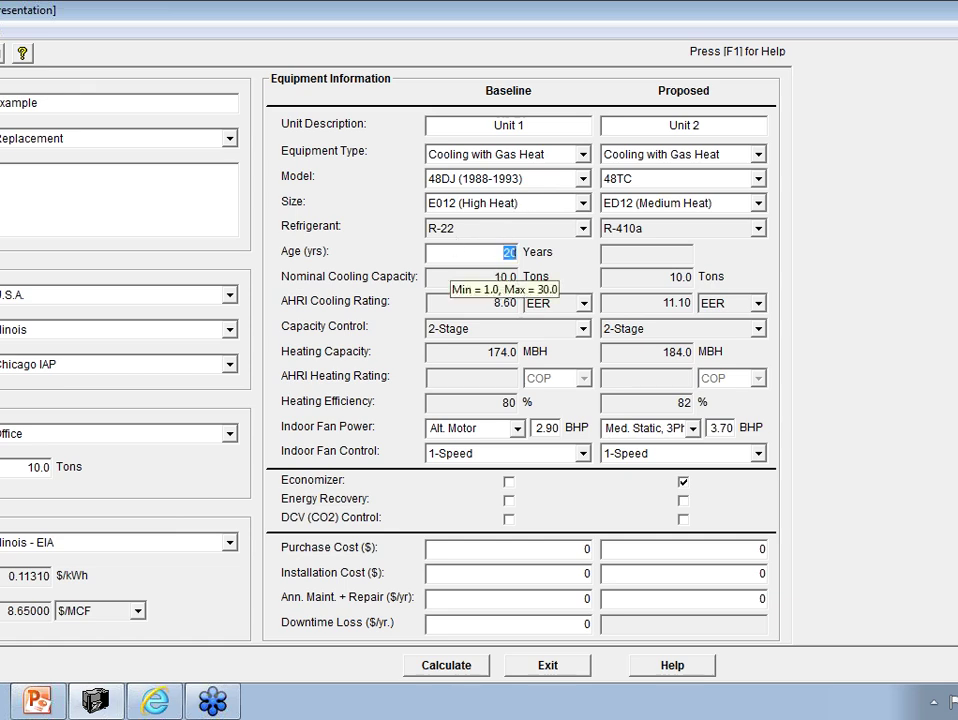
key("Tab")
key("Tab")
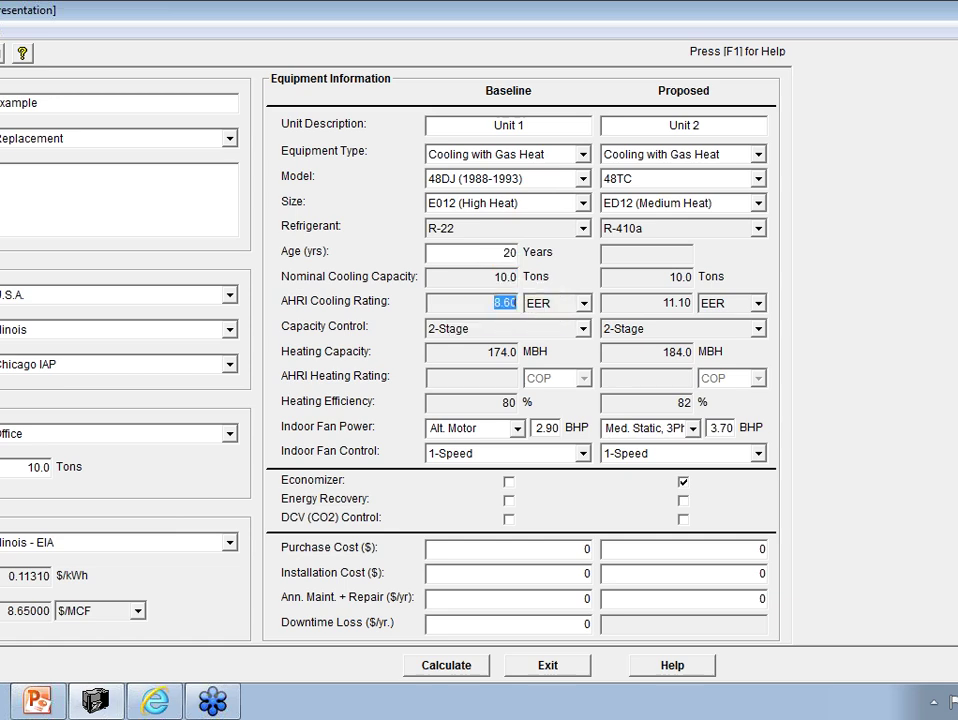
left_click(483, 336)
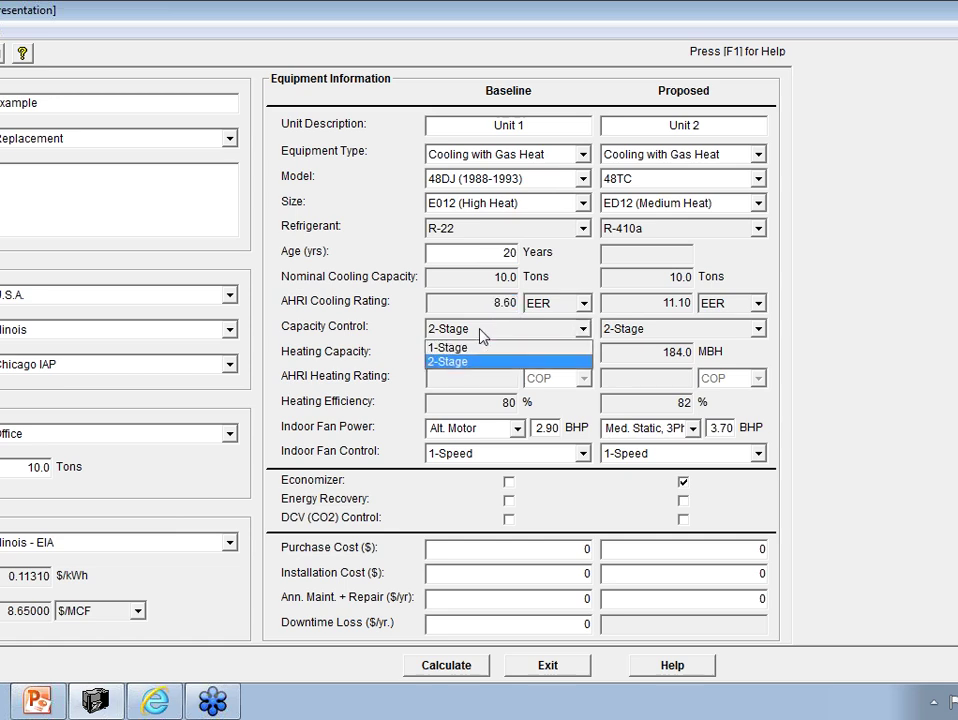
left_click(483, 336)
left_click(481, 336)
left_click(483, 338)
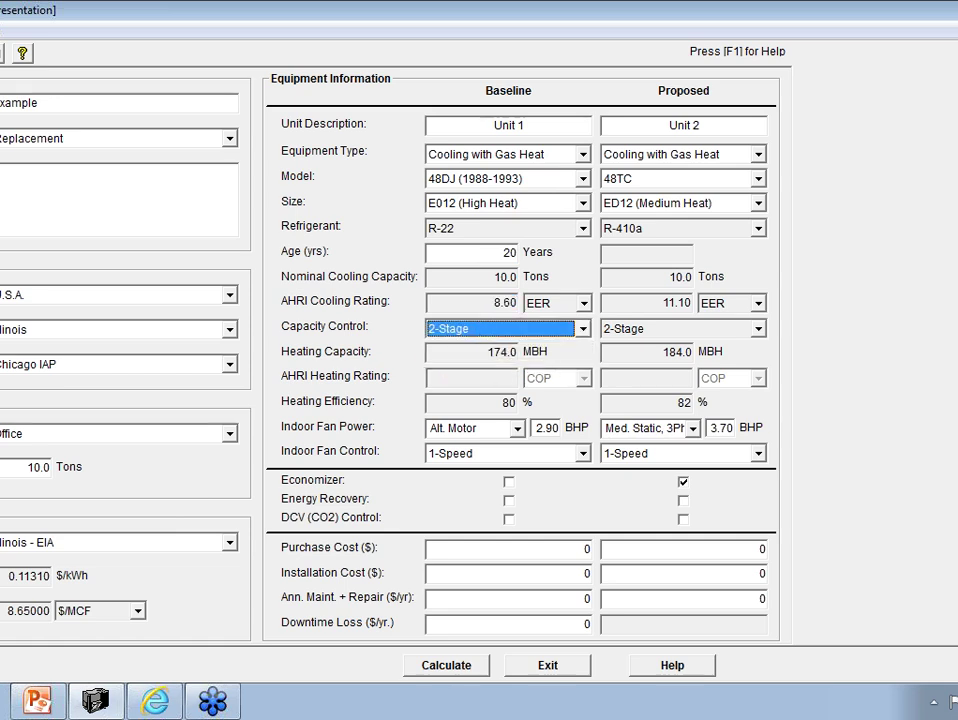
left_click(508, 402)
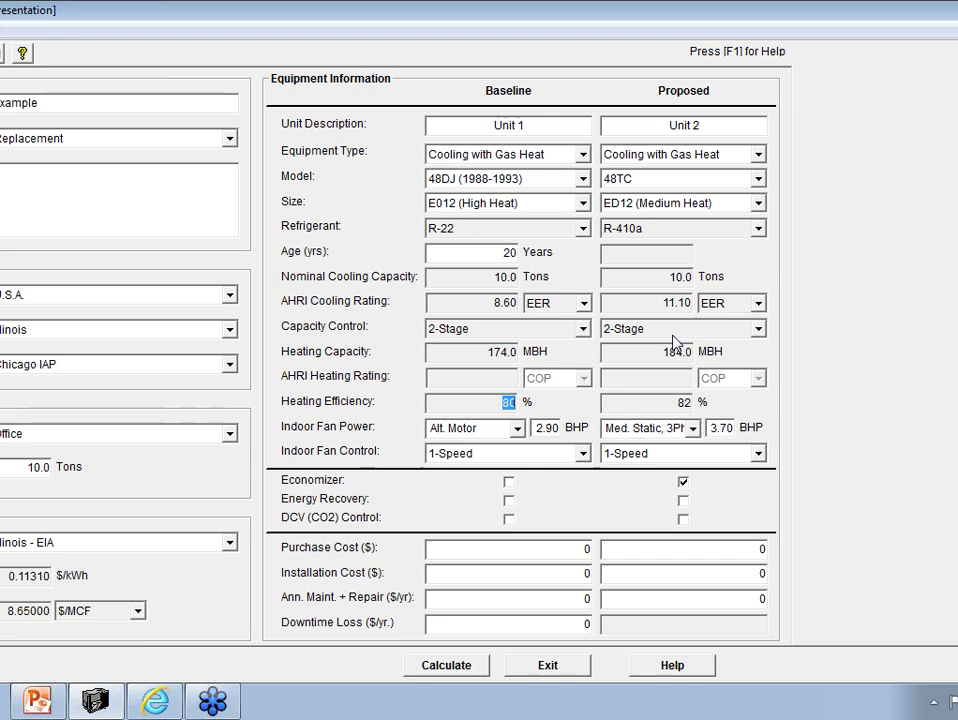
left_click(692, 428)
left_click(694, 430)
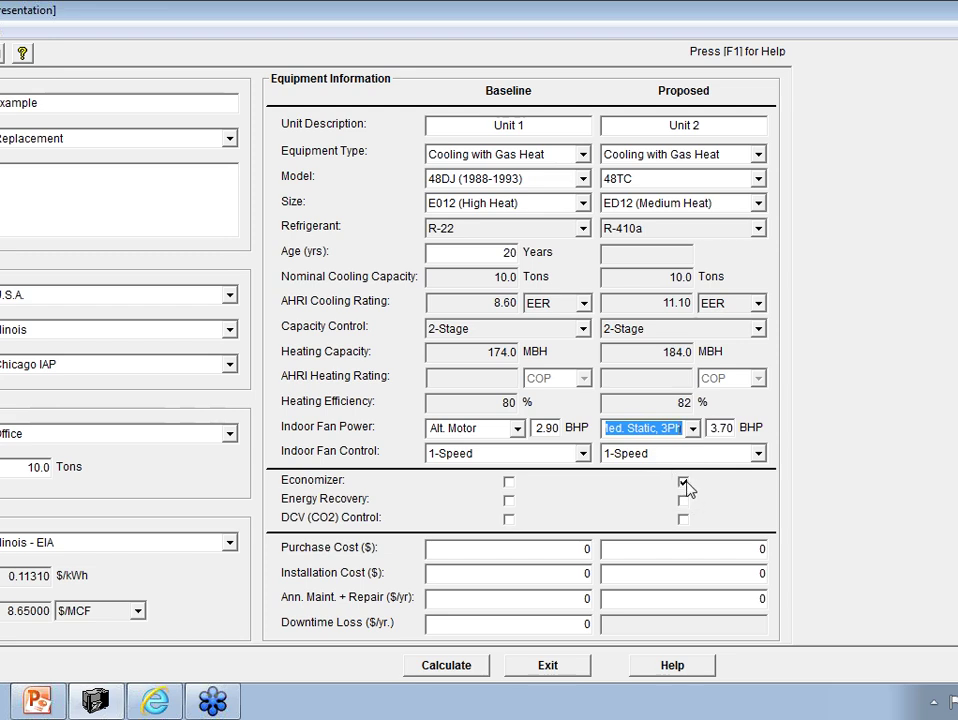
Step: Generate only the Comparison Report, excluding Cover Page, Assumptions and Calculations and Monthly Energy Costs, and review its savings tables and chart
left_click(467, 671)
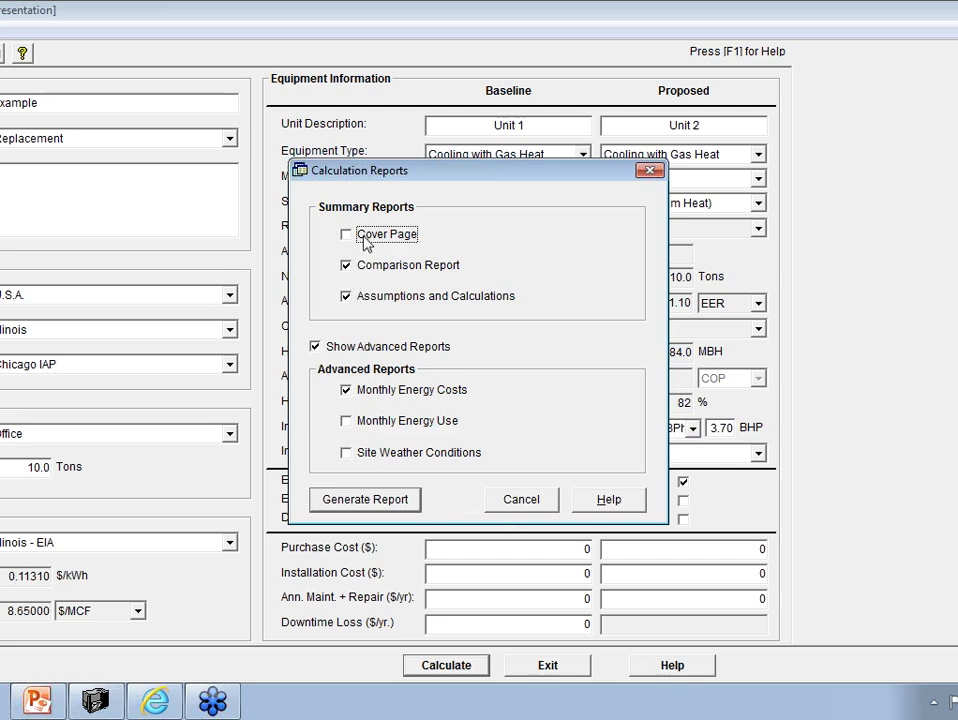
left_click(390, 300)
left_click(385, 390)
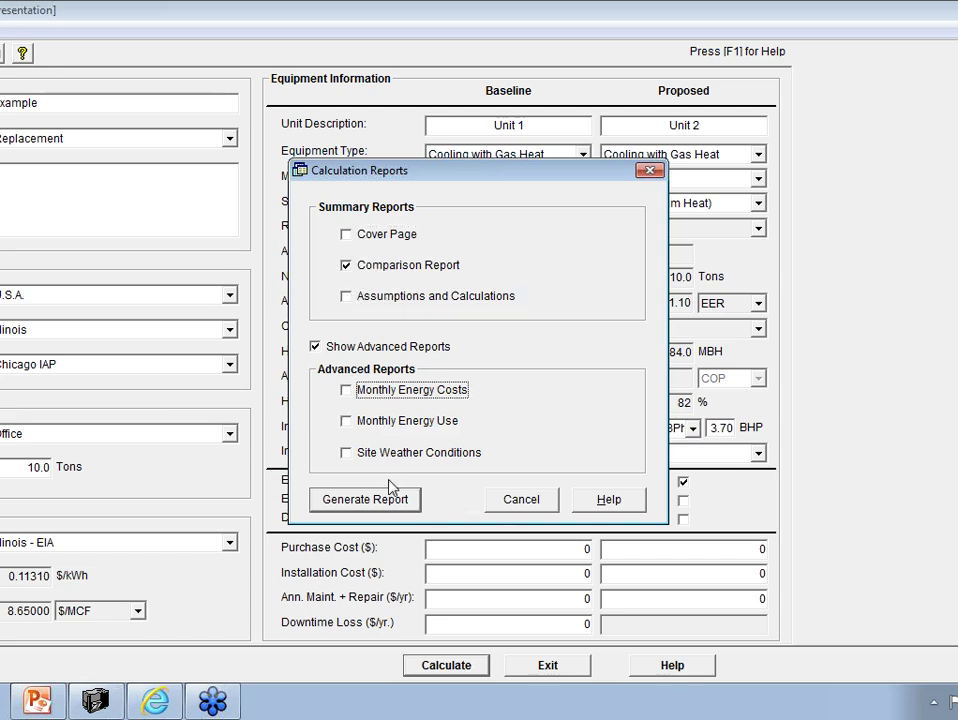
left_click(396, 500)
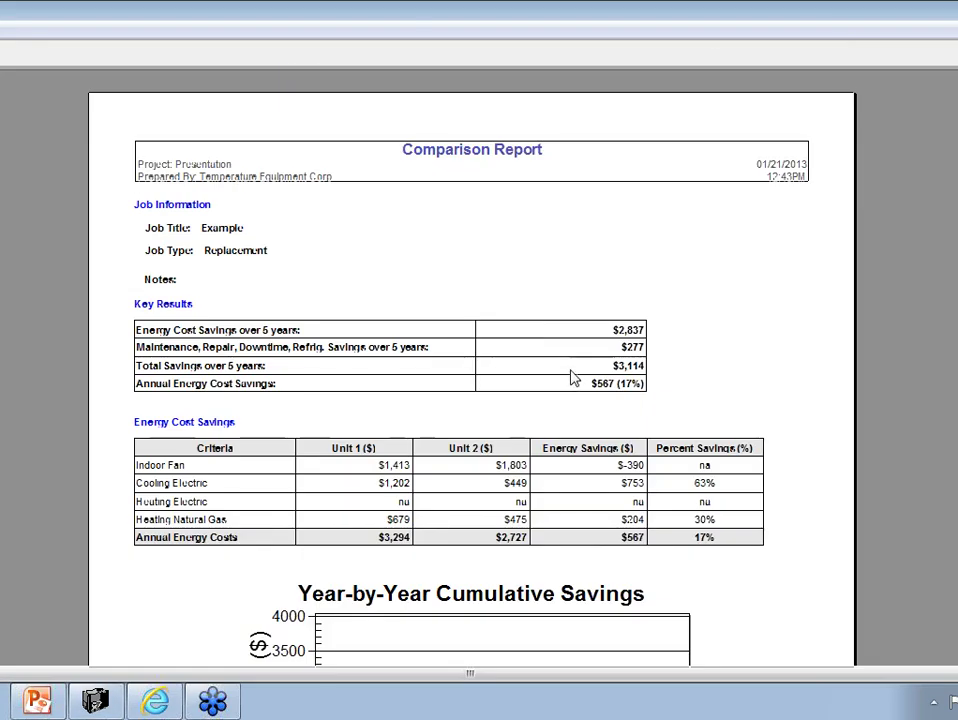
scroll(575, 376, "down", 3)
scroll(575, 376, "up", 2)
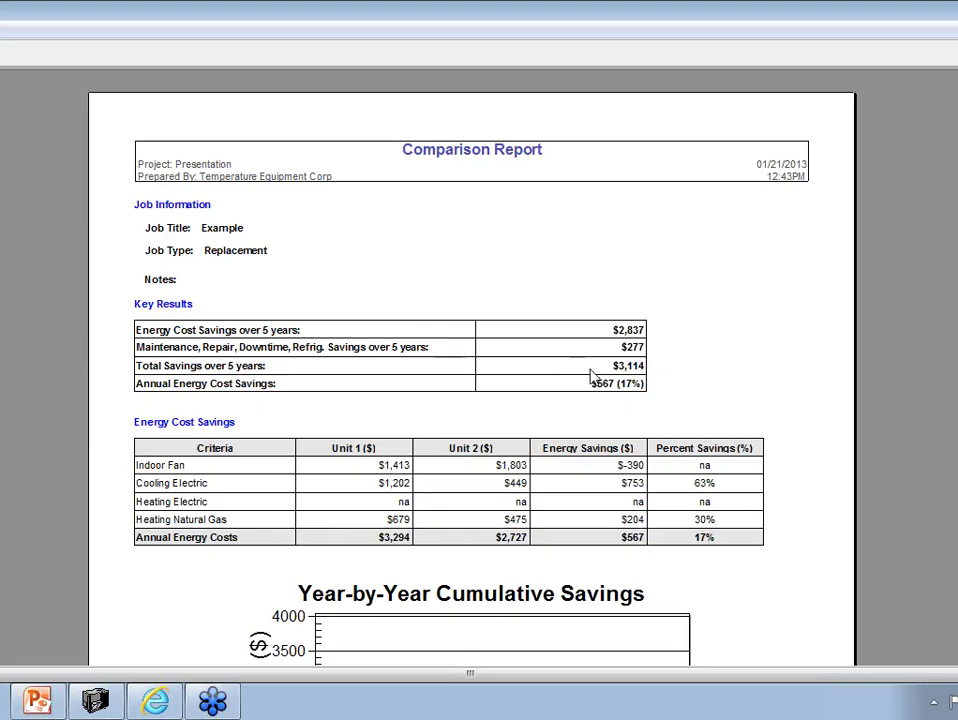
scroll(590, 362, "down", 3)
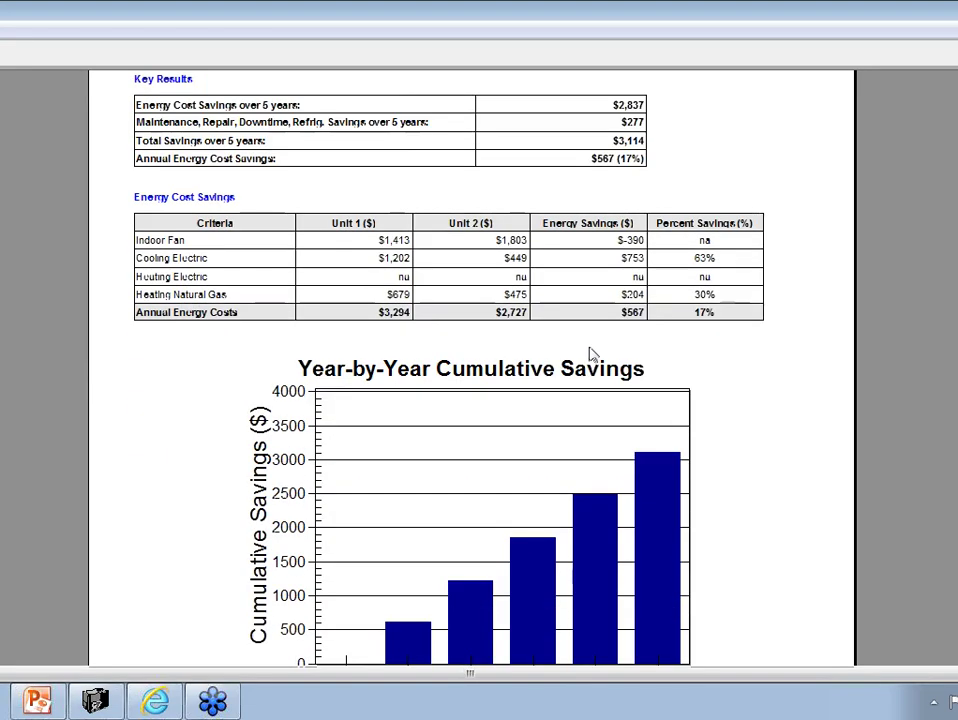
scroll(592, 353, "up", 2)
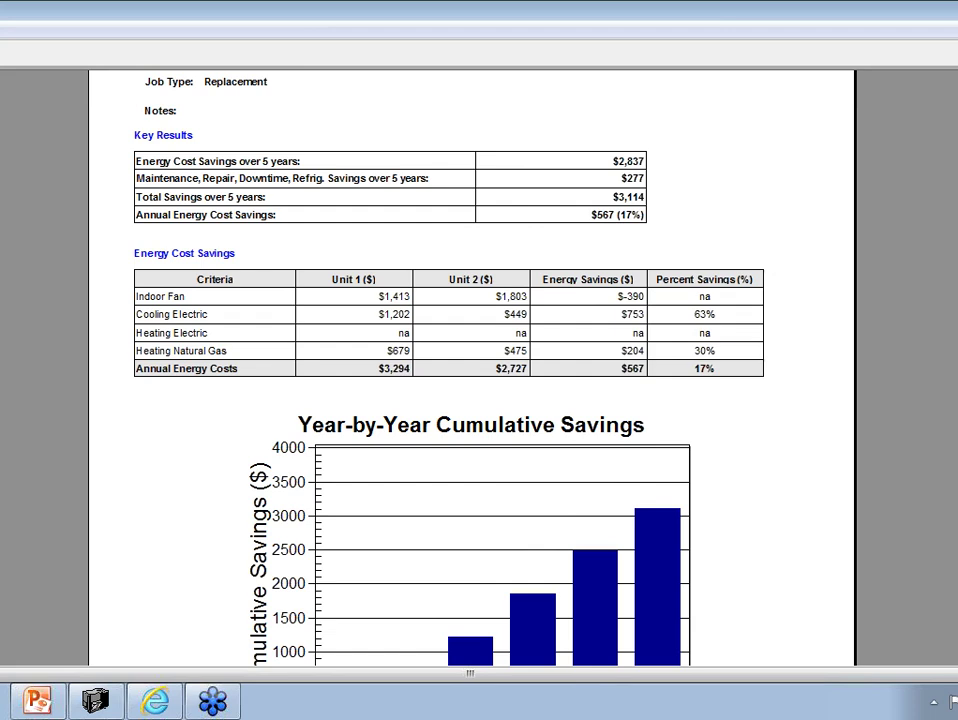
Step: Leave the report, open the Presentation 2 project and go to the proposed unit's purchase cost
left_click(12, 97)
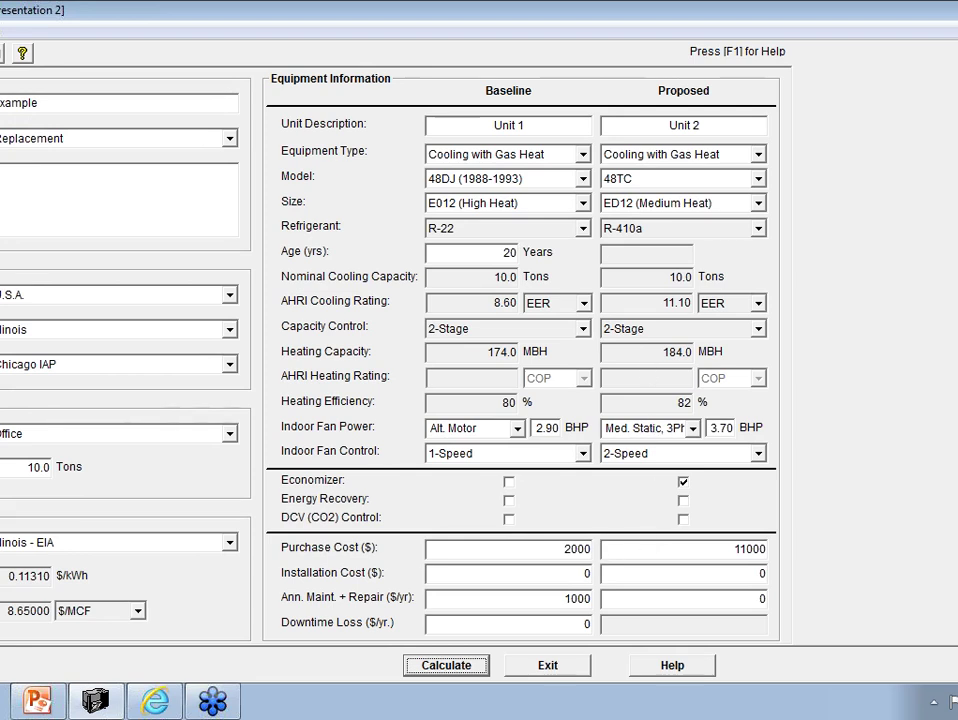
key("Tab")
key("Home")
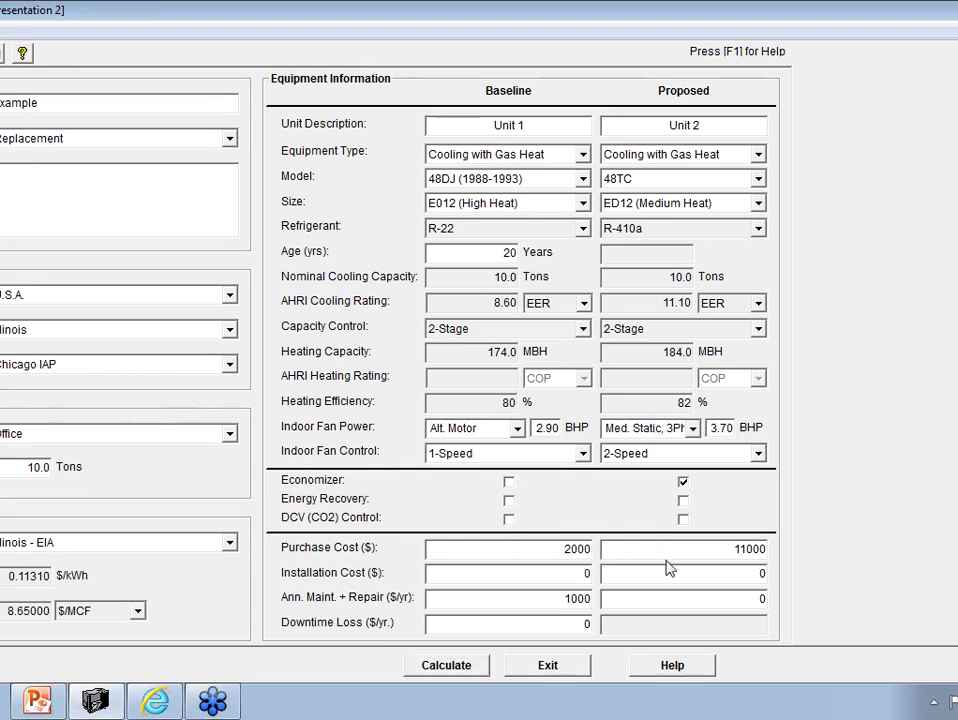
key("Tab")
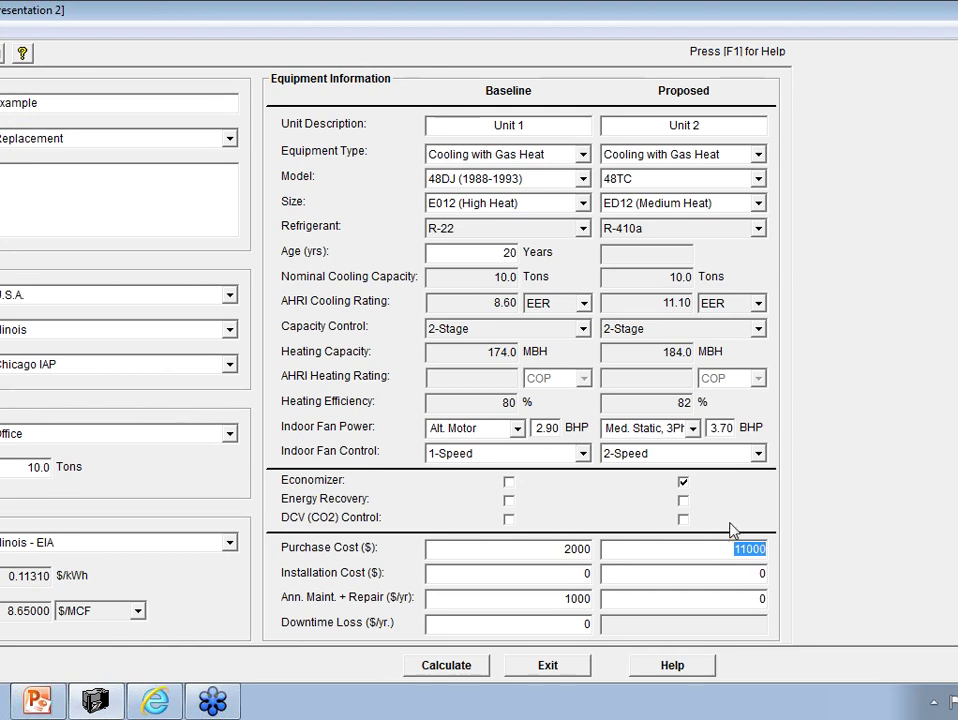
Step: Set the proposed unit's indoor fan control to 1-Speed and its purchase cost to 9500 dollars
left_click(760, 454)
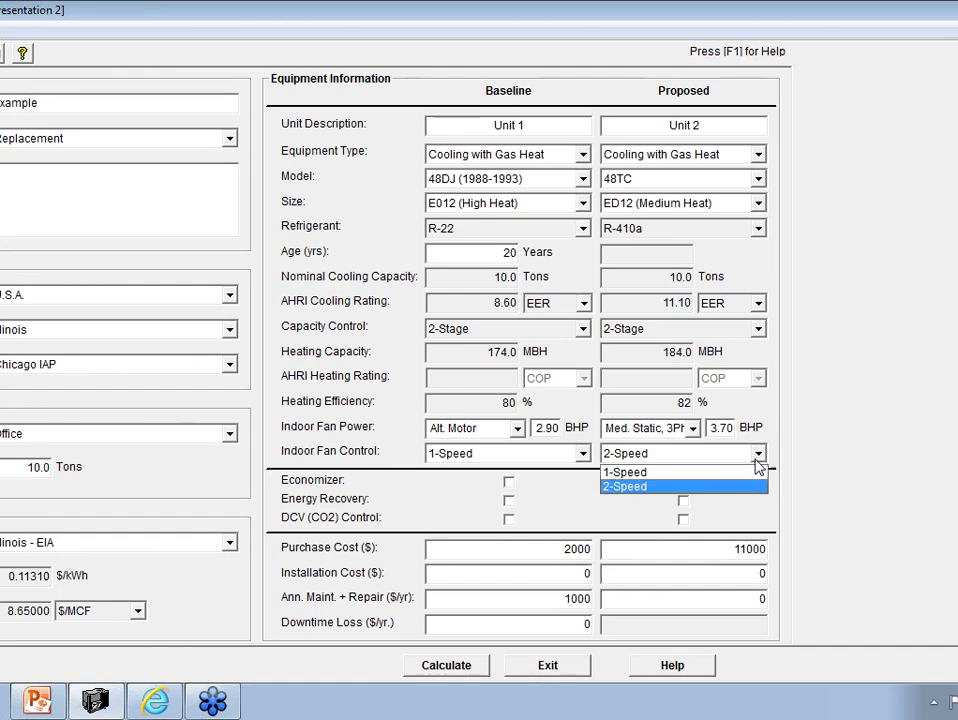
left_click(742, 472)
left_click_drag(752, 548, 787, 562)
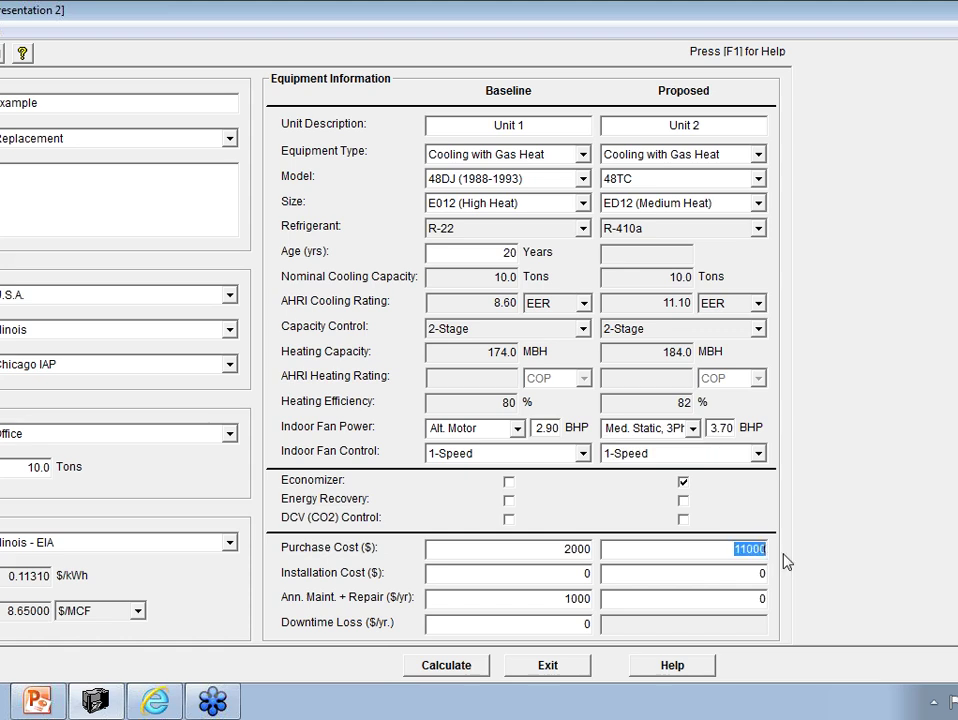
type("9500")
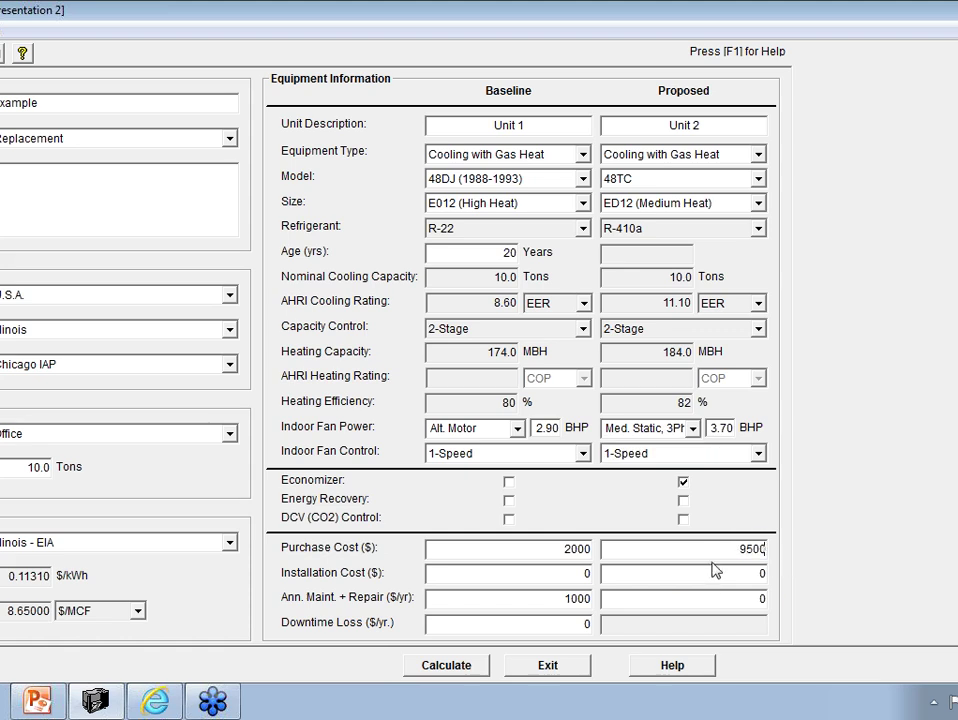
left_click(740, 548)
key("shift+Tab")
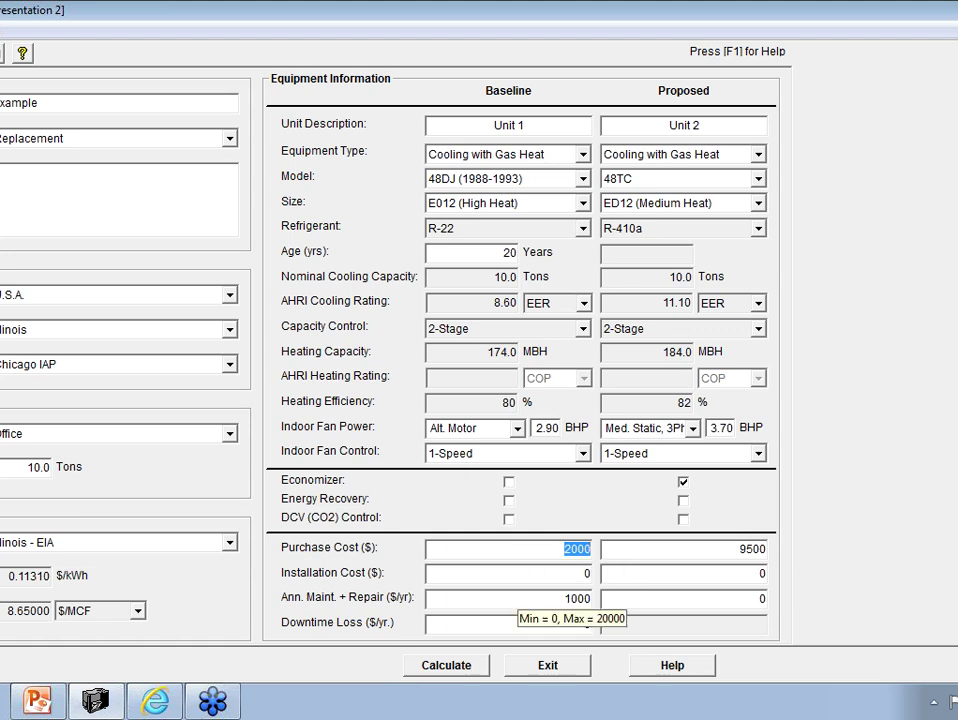
Step: Calculate the edited Presentation 2 project and generate its reports
left_click(466, 668)
left_click(381, 505)
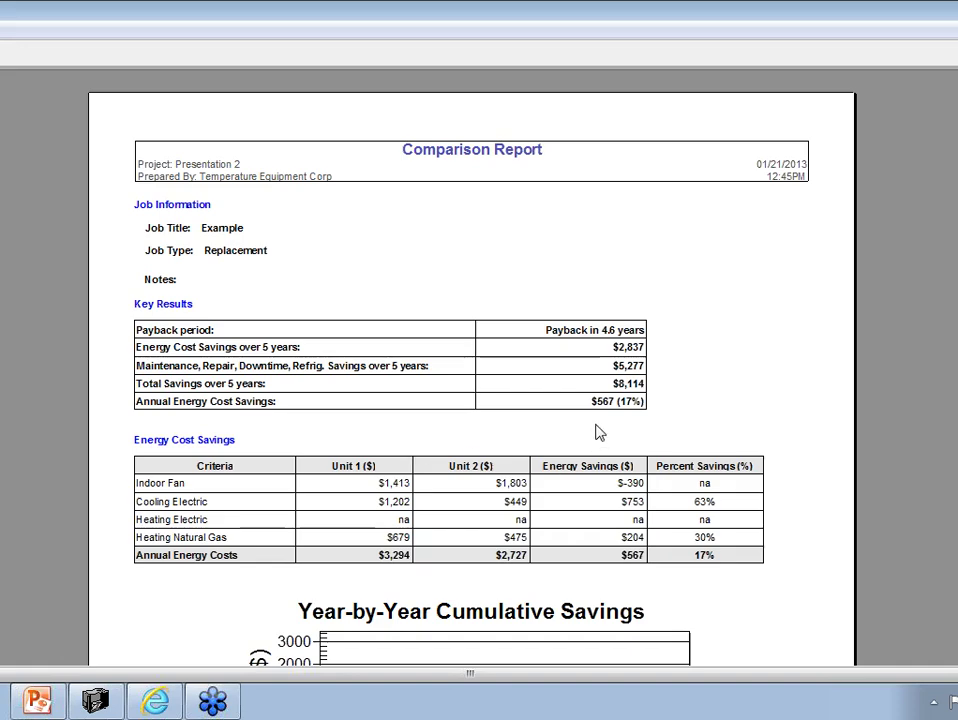
Step: Examine the report's payback results, cumulative savings chart, lifecycle cost details, environmental impact, schedules, and the assumptions and calculations summary
scroll(600, 436, "down", 3)
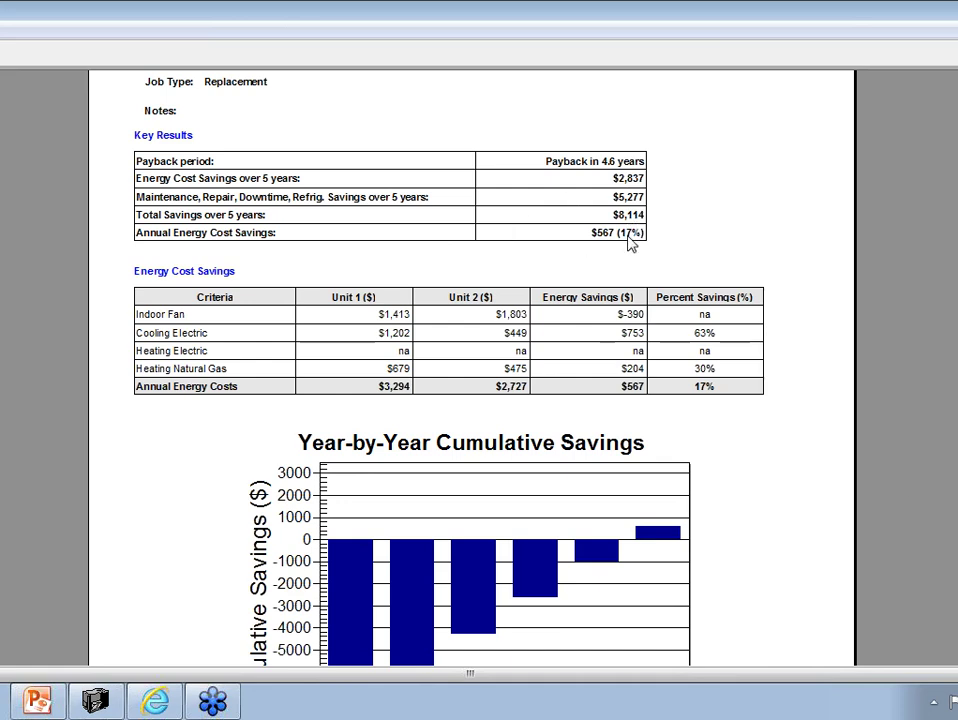
scroll(665, 422, "down", 3)
scroll(665, 422, "down", 3)
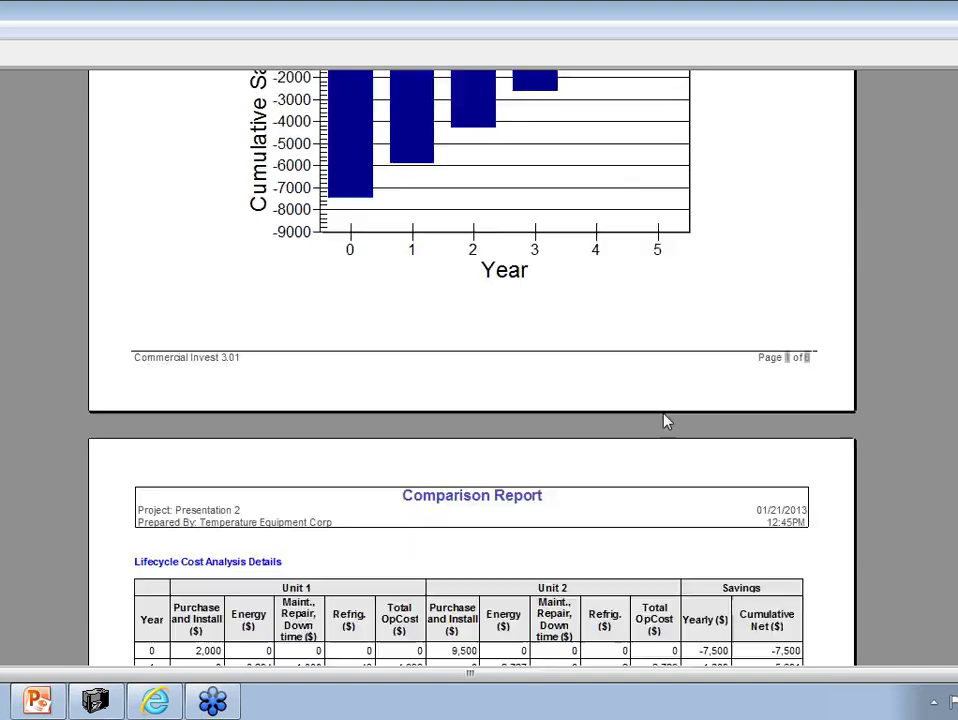
scroll(665, 422, "down", 2)
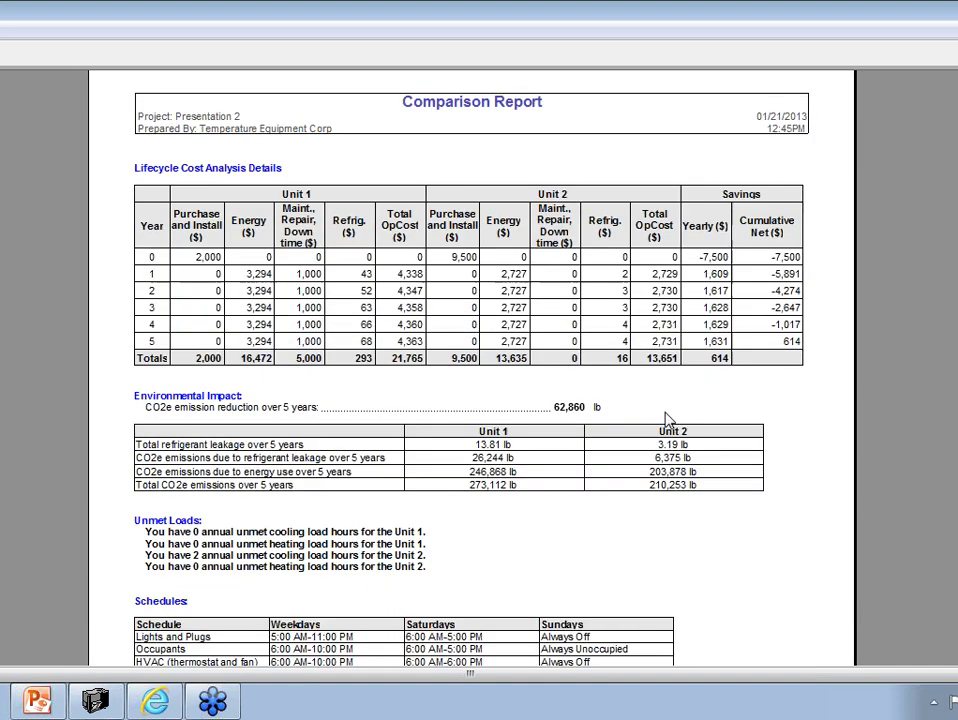
scroll(668, 420, "down", 1)
scroll(668, 420, "down", 8)
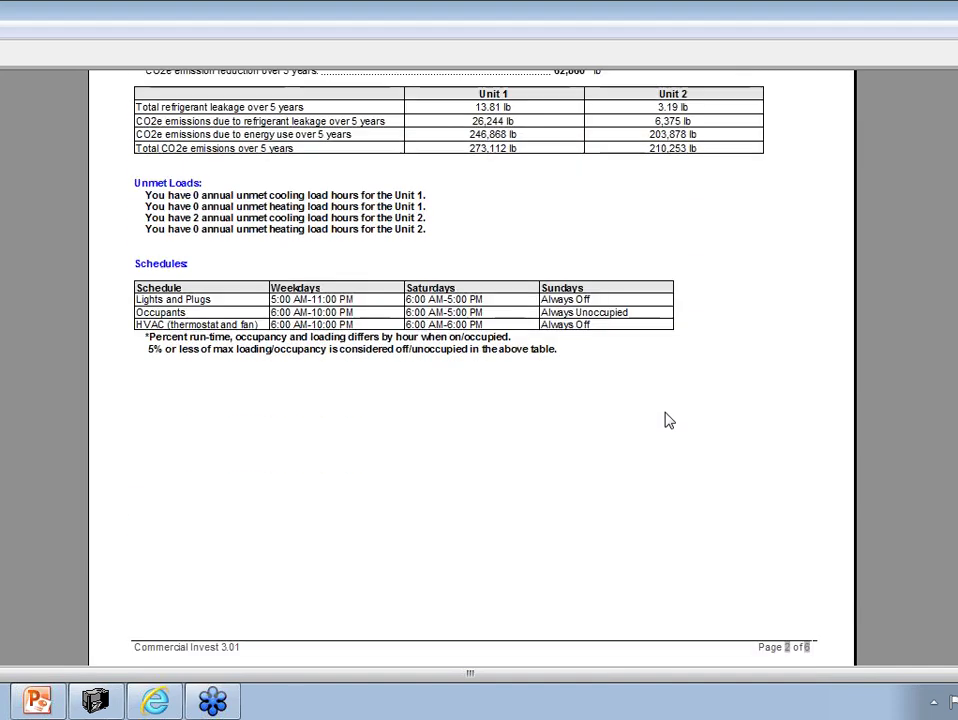
scroll(668, 418, "down", 1)
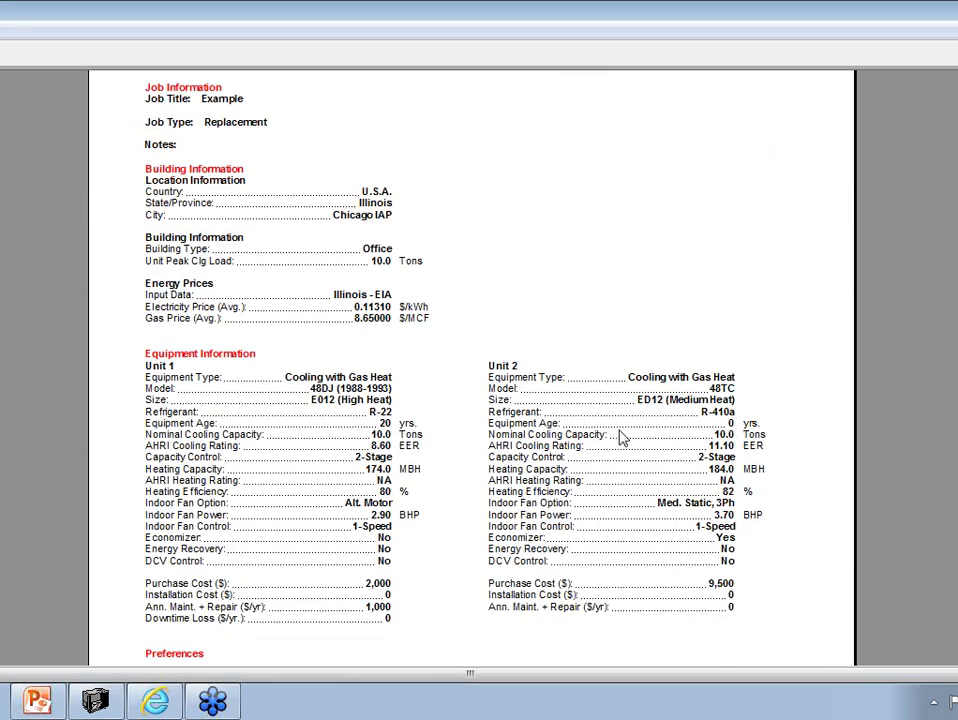
scroll(616, 441, "down", 7)
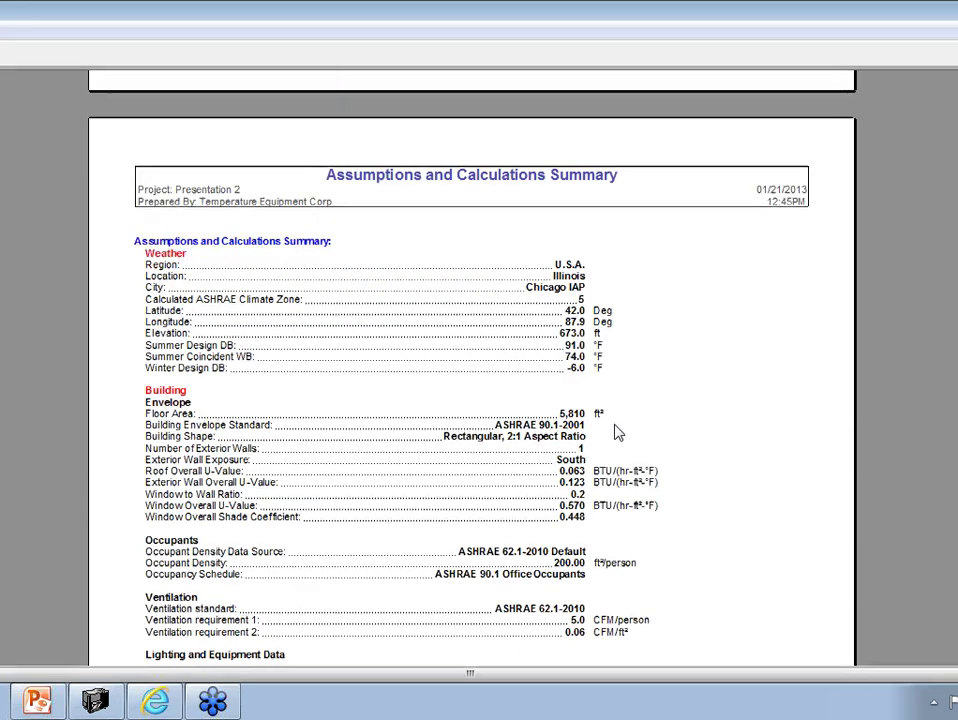
scroll(616, 432, "up", 20)
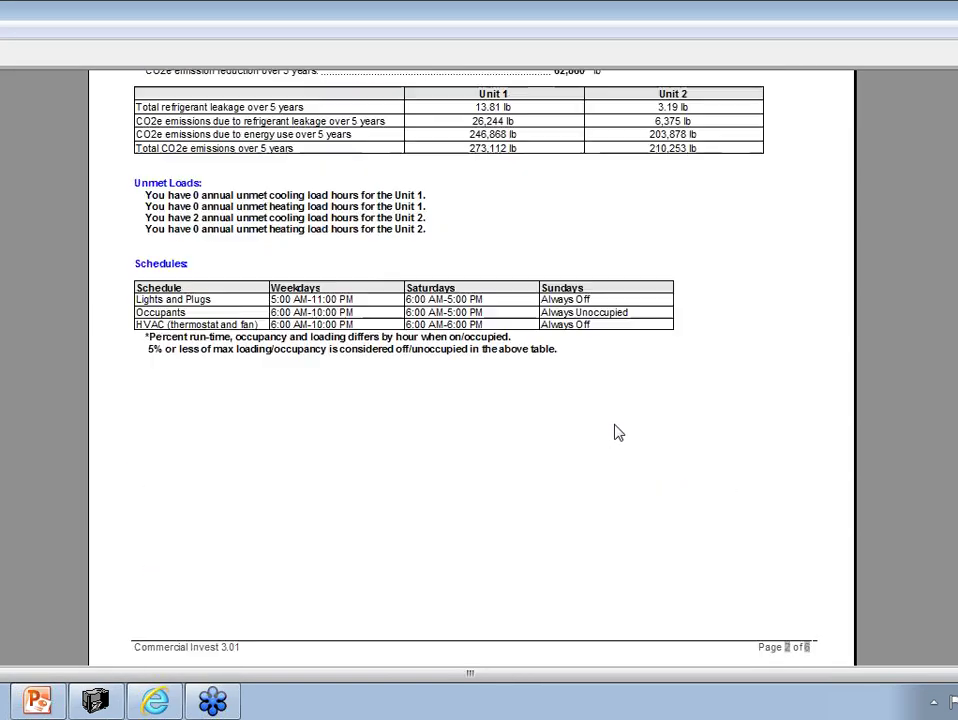
Step: Close the report, then set the proposed unit's indoor fan control to 2-Speed and its purchase cost to 11000 dollars
scroll(616, 430, "up", 8)
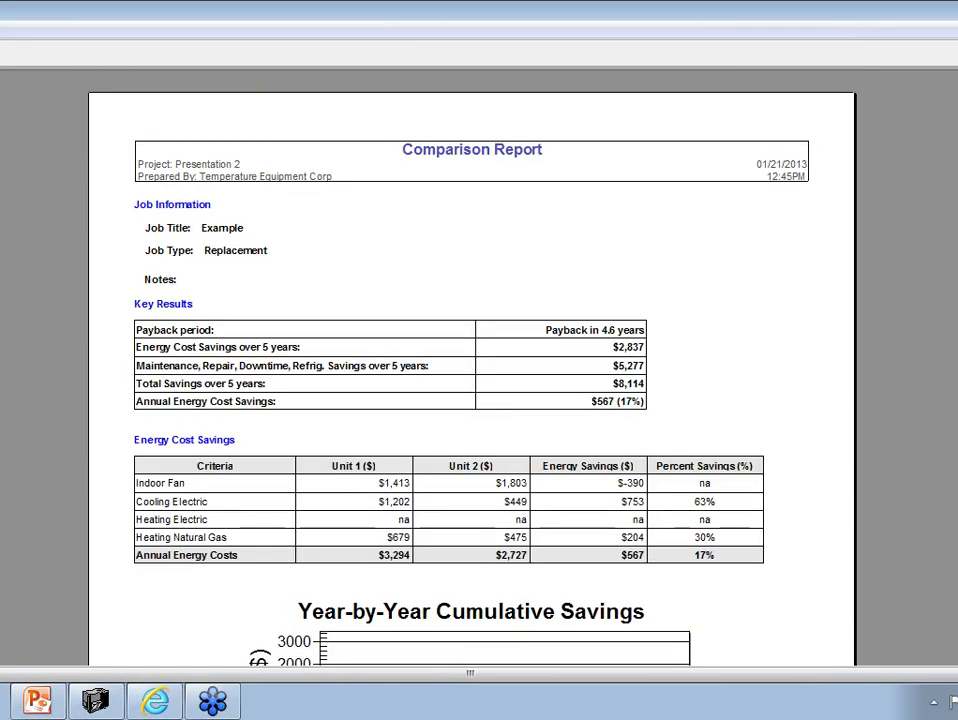
left_click(18, 120)
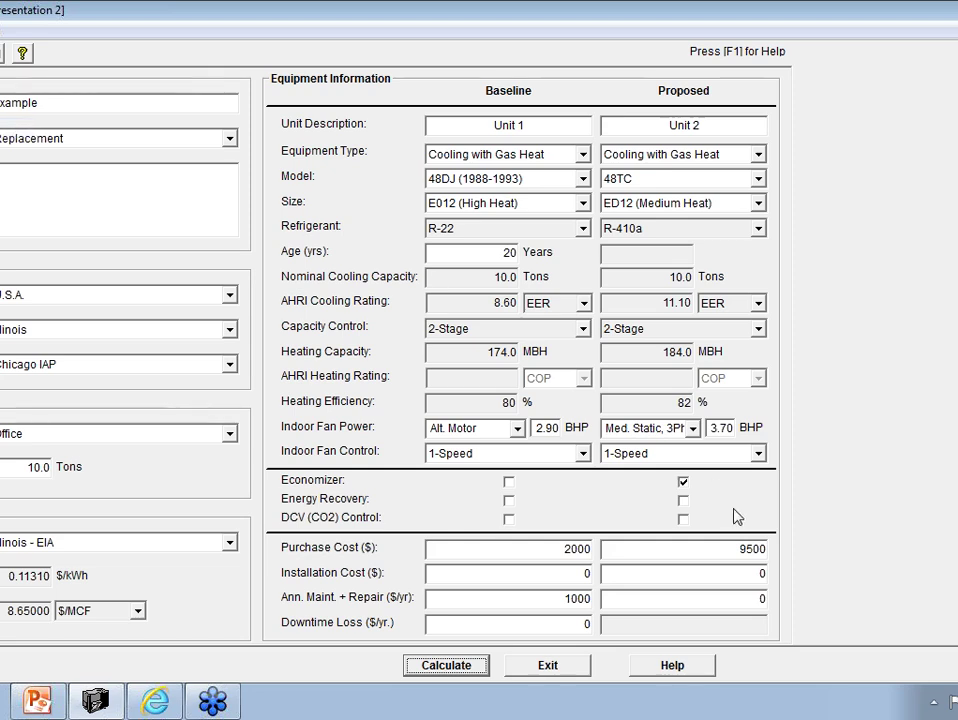
left_click(757, 453)
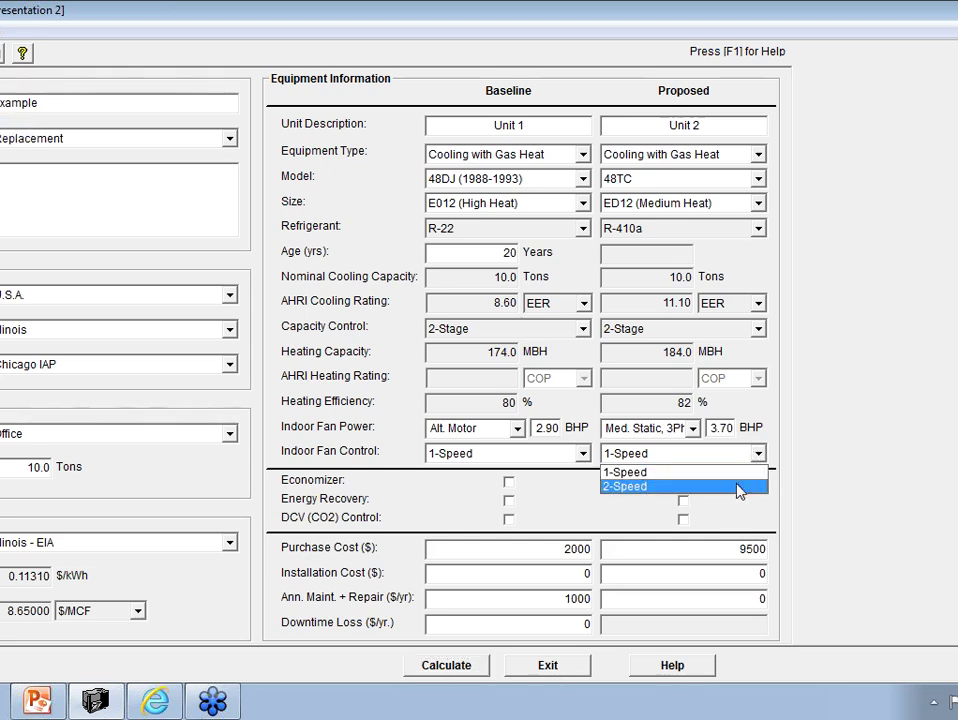
left_click(740, 487)
left_click(738, 549)
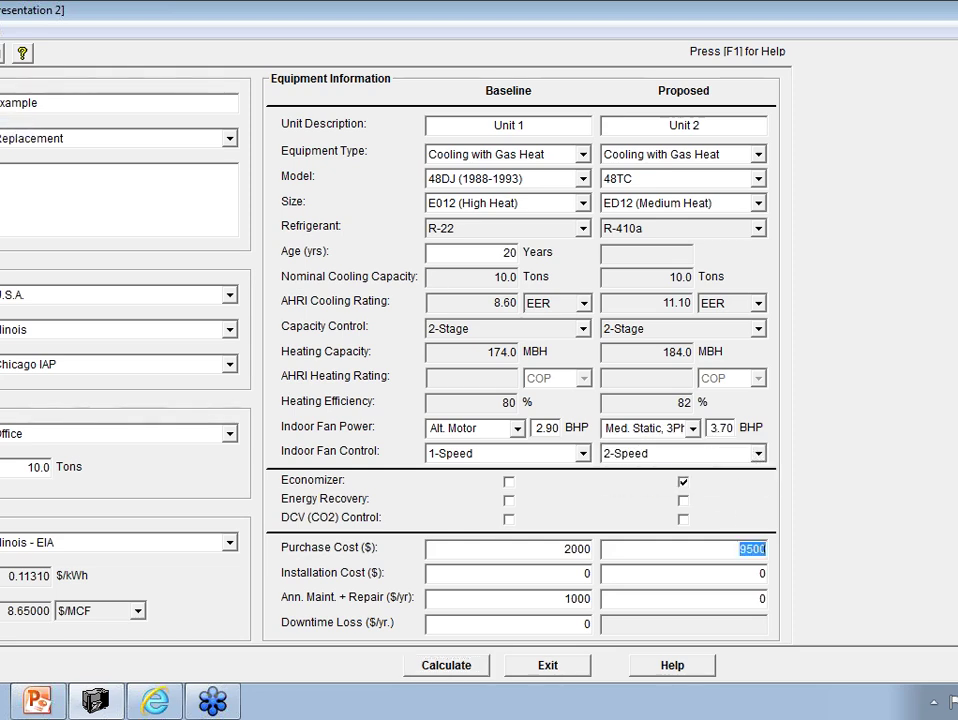
type("11000")
Step: Recalculate Presentation 2 and generate the Comparison Report, Assumptions and Calculations, and Monthly Energy Costs reports
left_click(435, 667)
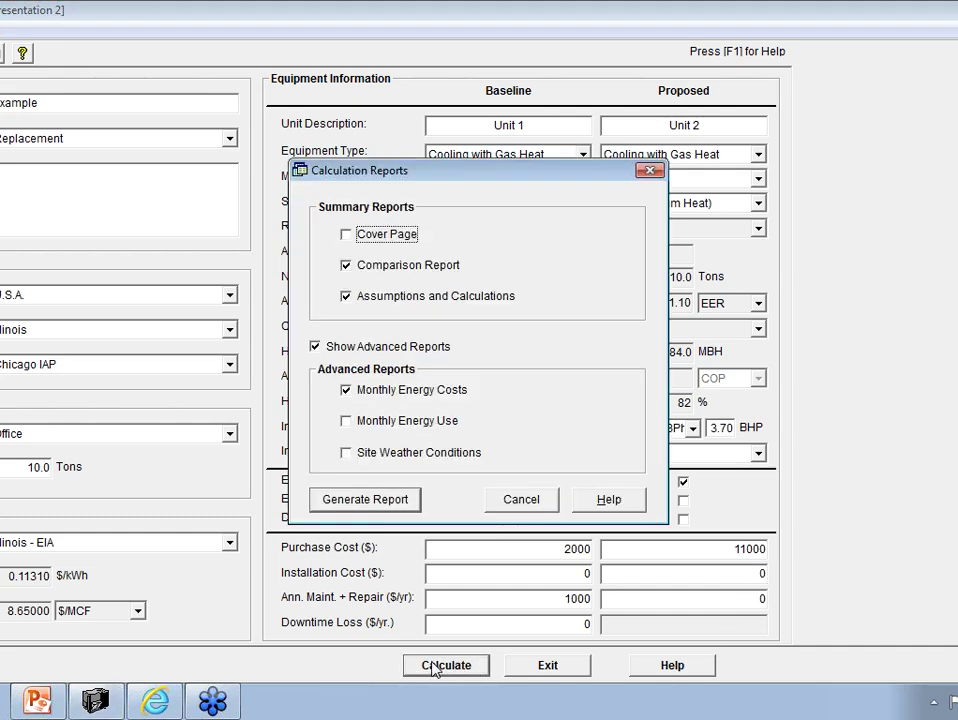
left_click(378, 503)
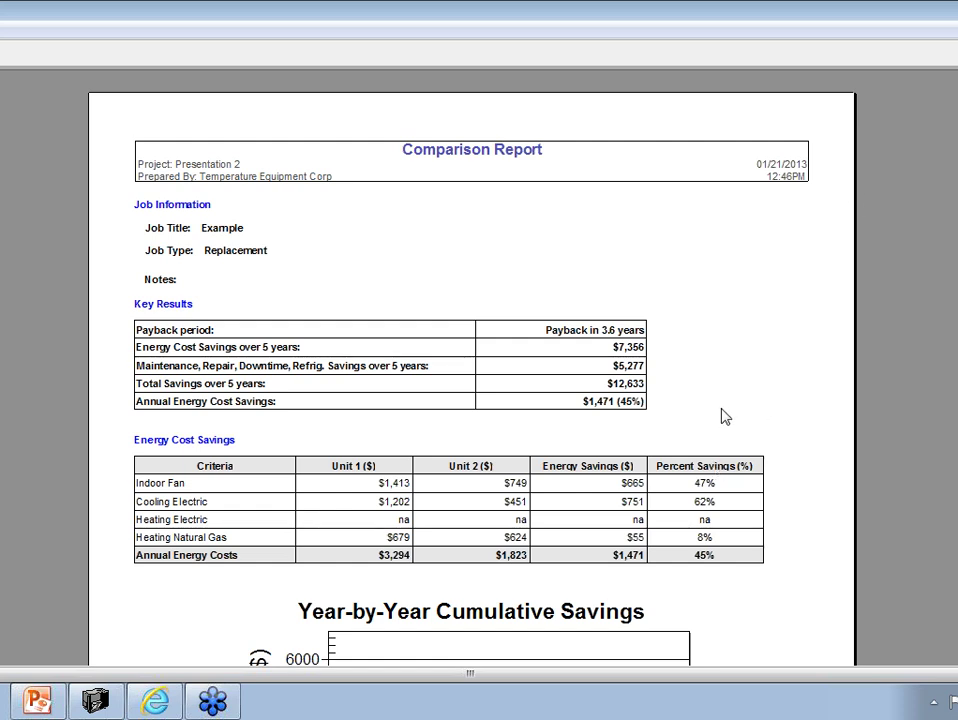
Step: Examine the two-speed fan report's payback, energy cost savings, cumulative savings chart, lifecycle costs, inputs summary, and weather and building assumptions
scroll(725, 417, "down", 2)
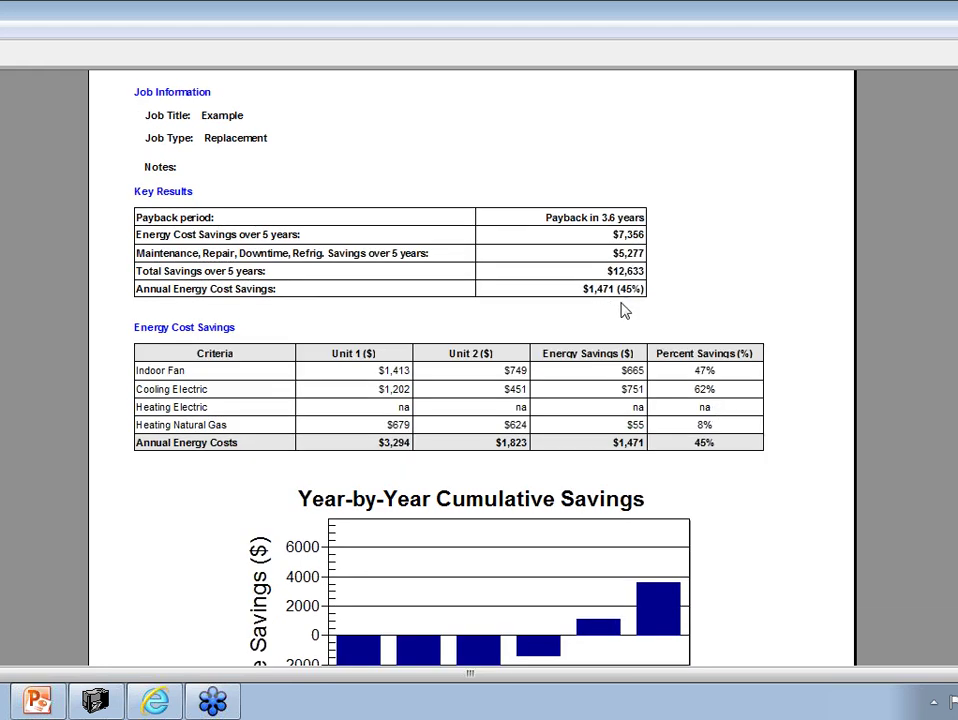
scroll(622, 312, "down", 2)
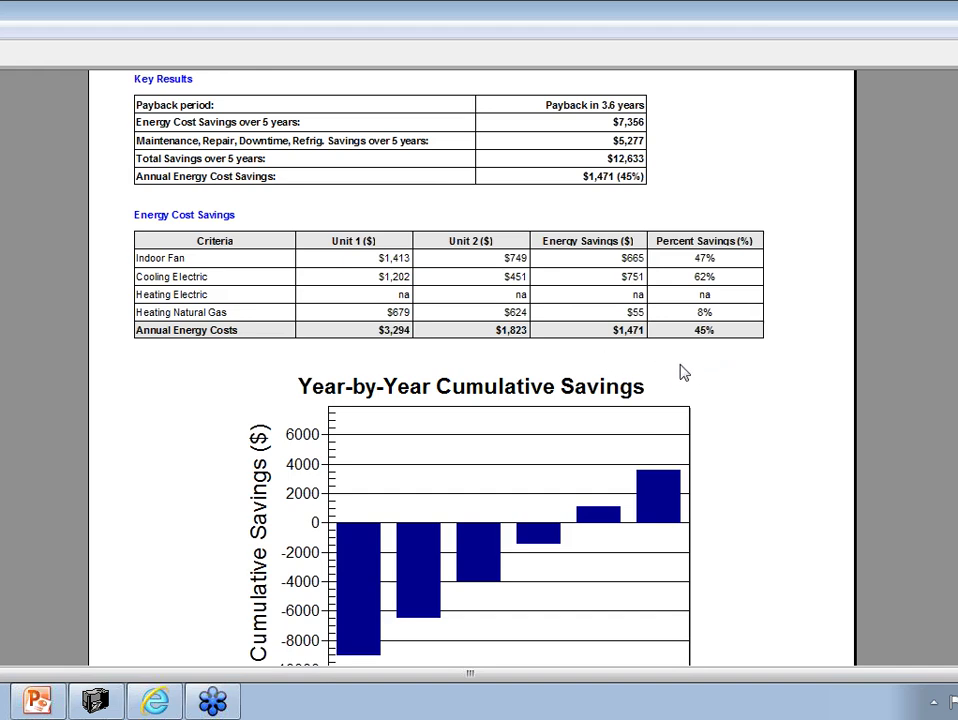
scroll(684, 372, "down", 5)
scroll(686, 372, "up", 5)
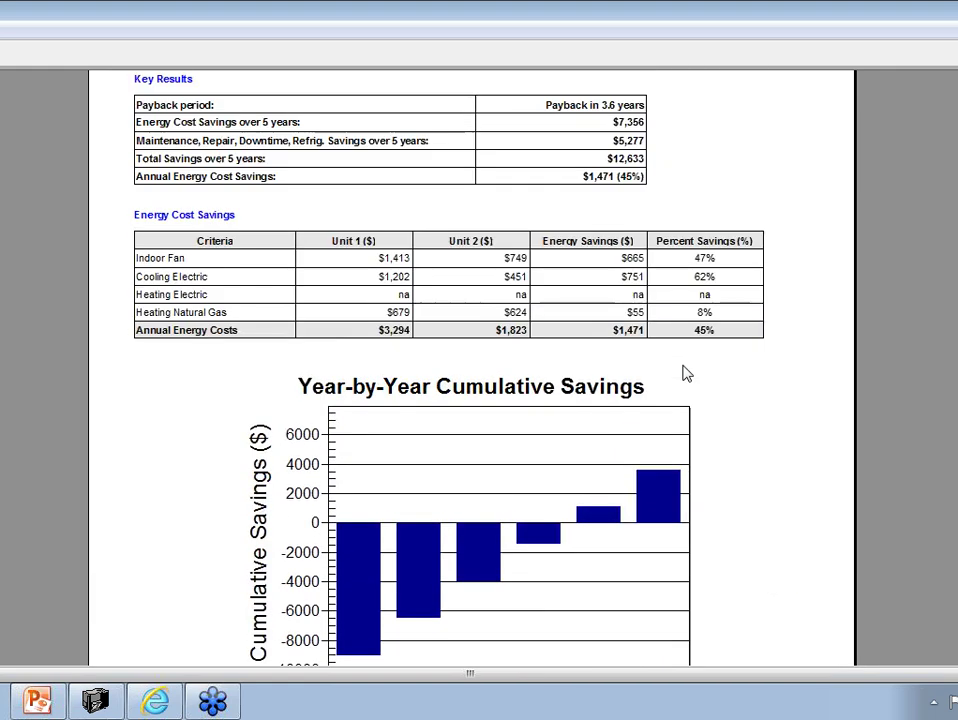
scroll(686, 373, "up", 2)
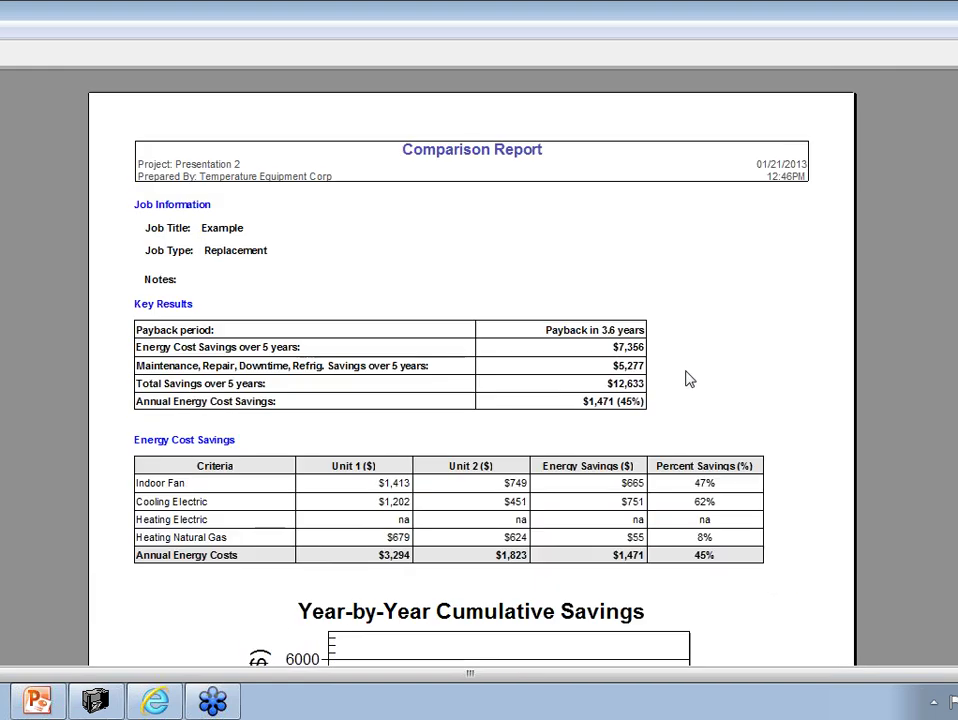
key("alt+f")
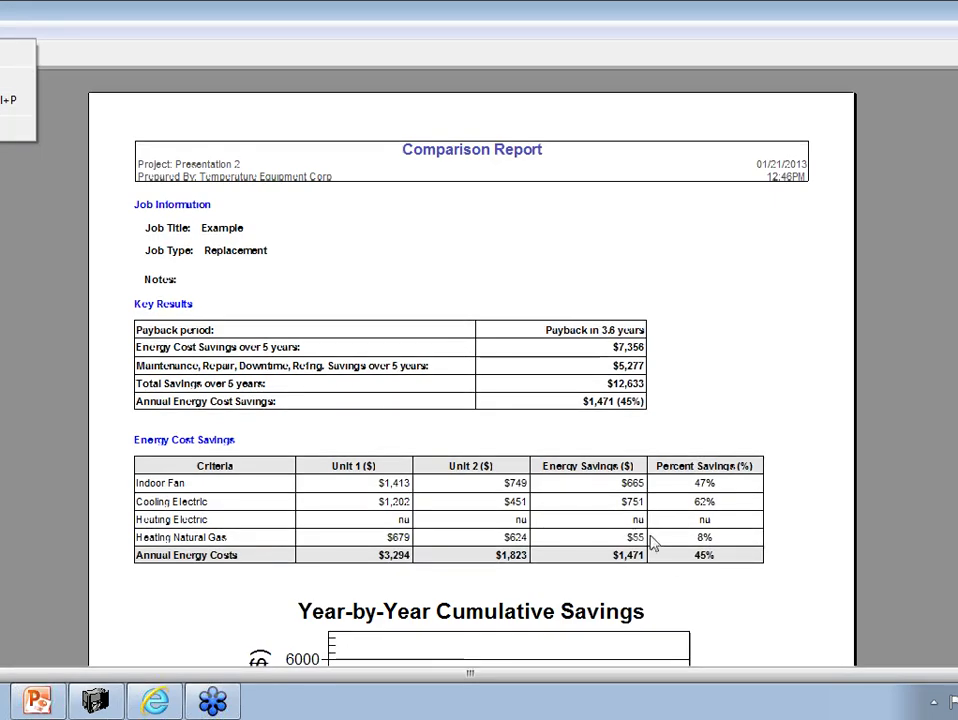
scroll(612, 398, "down", 10)
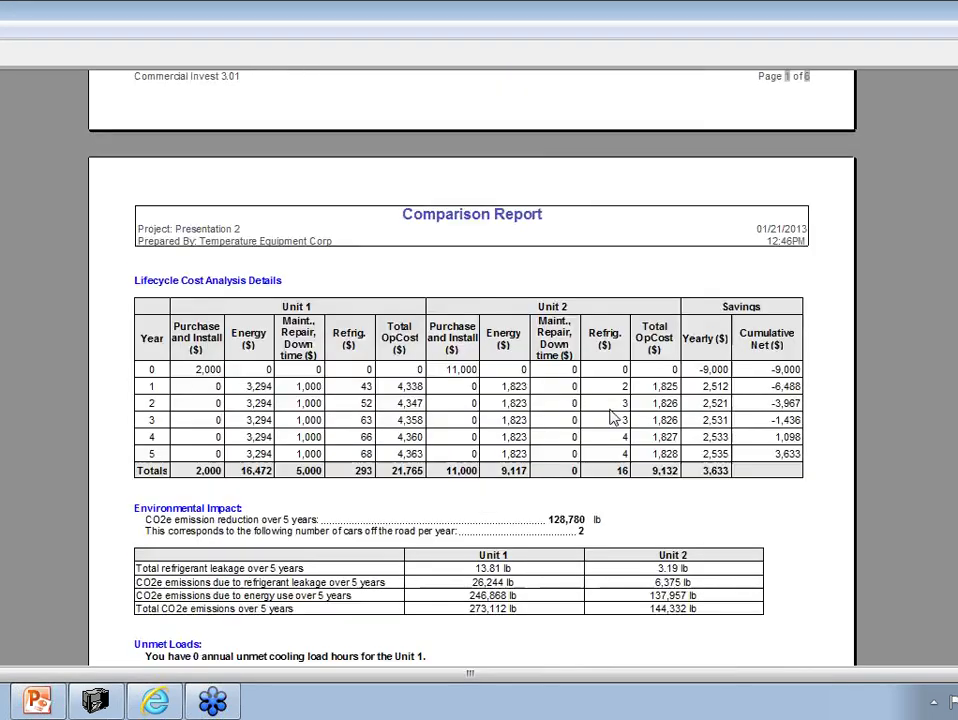
scroll(612, 418, "down", 20)
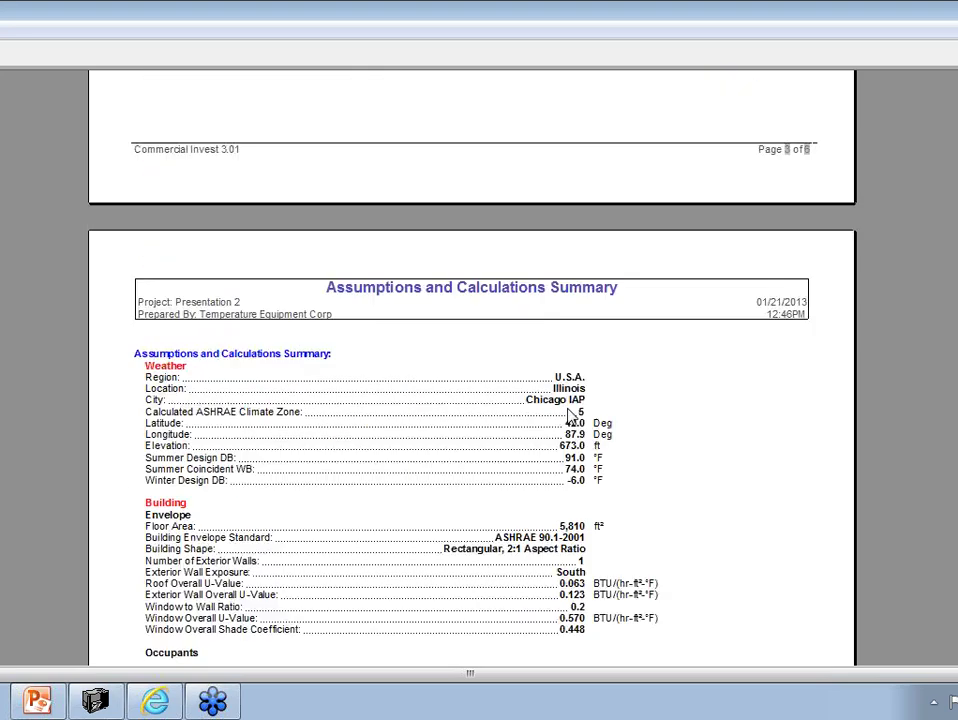
scroll(570, 412, "down", 5)
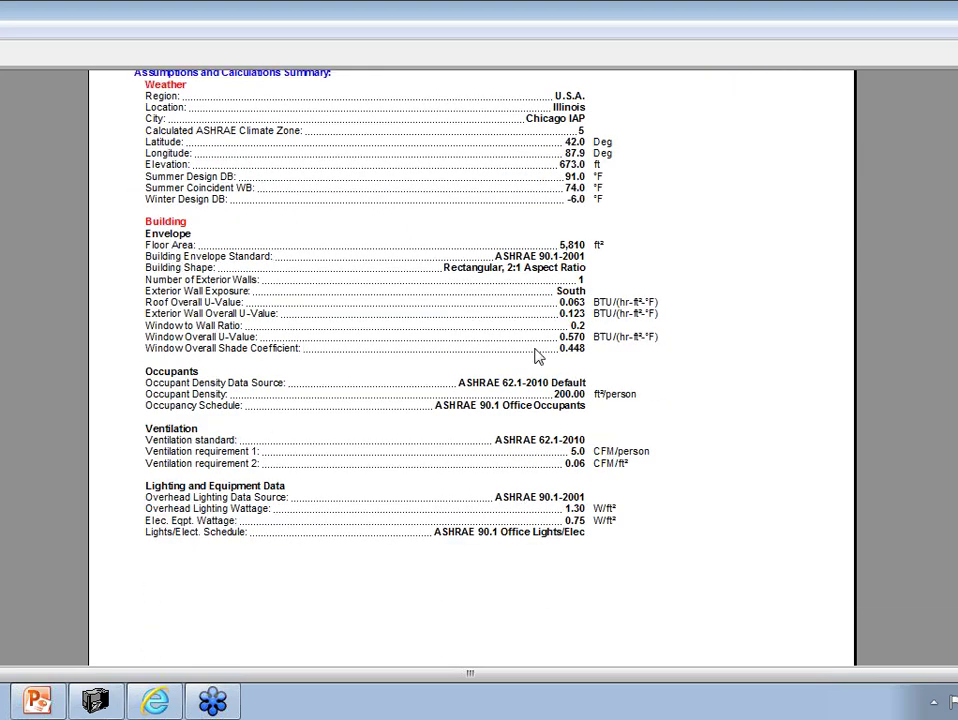
scroll(537, 356, "up", 3)
scroll(537, 356, "down", 20)
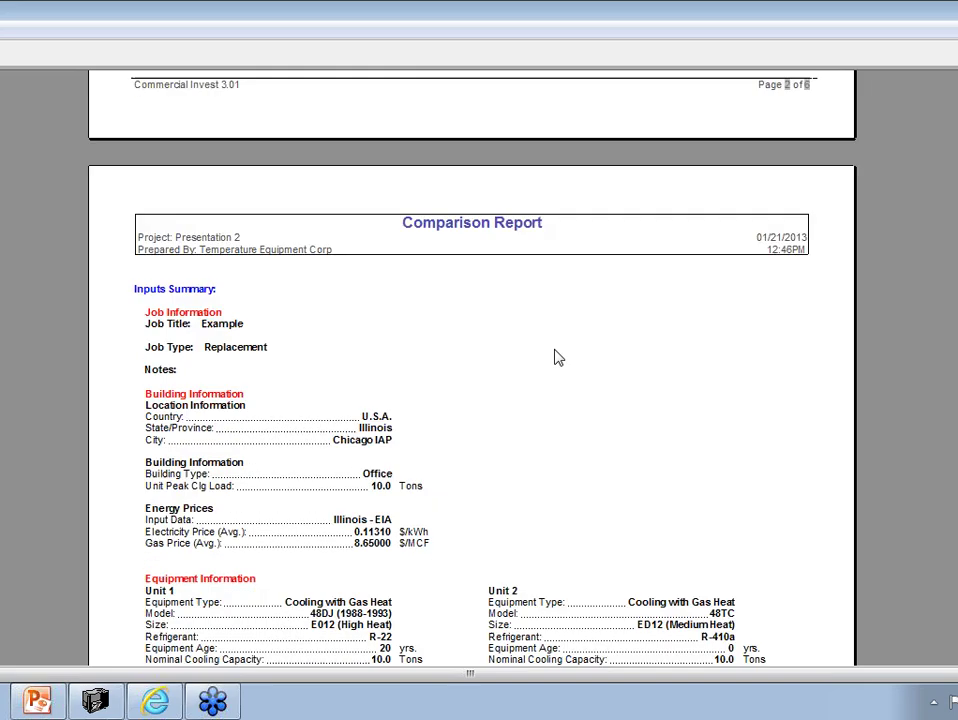
scroll(557, 358, "up", 15)
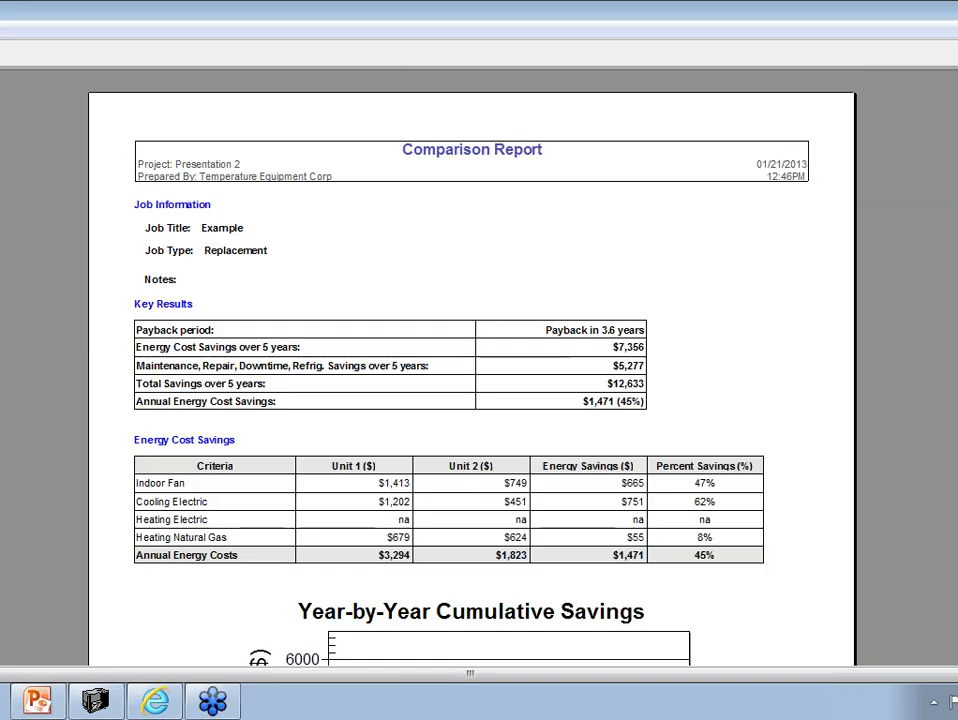
Step: Close the report and open the Presentation 4 project, saving the changes to Presentation 2
left_click(12, 96)
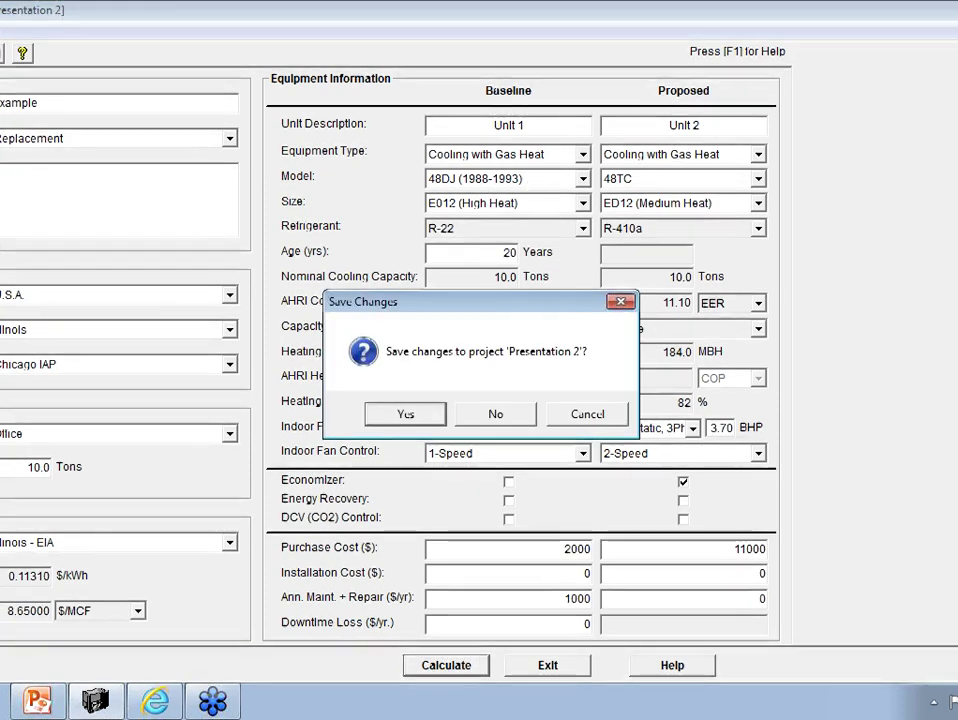
left_click(418, 412)
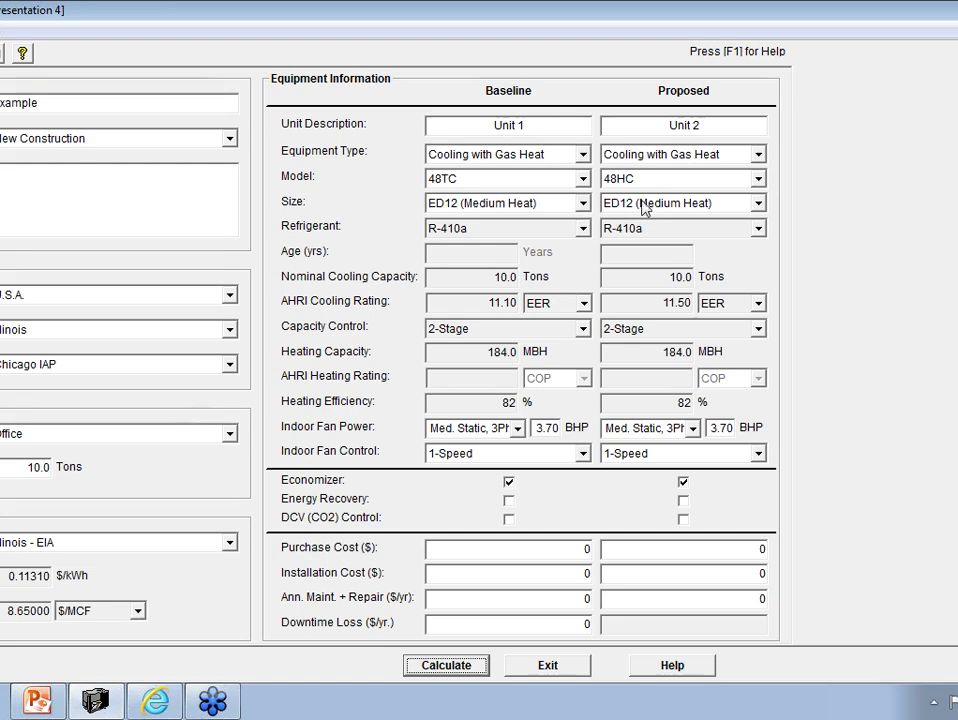
Step: Calculate Presentation 4 and generate its Comparison Report to review the 48HC's energy cost savings and cumulative savings chart against the 48TC
left_click(448, 667)
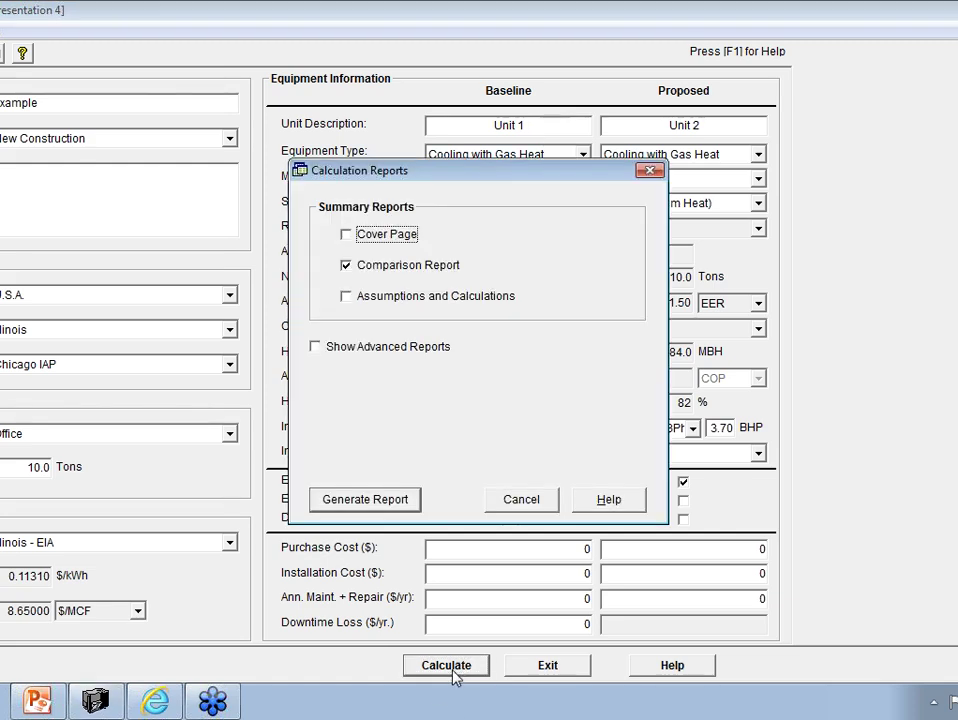
left_click(391, 503)
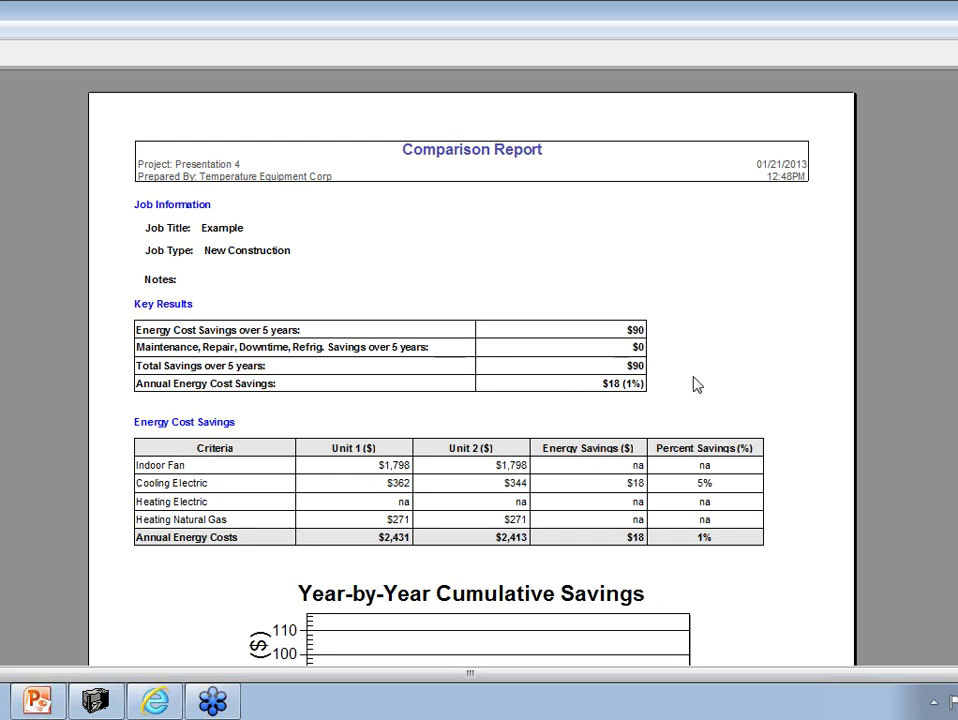
scroll(697, 385, "down", 7)
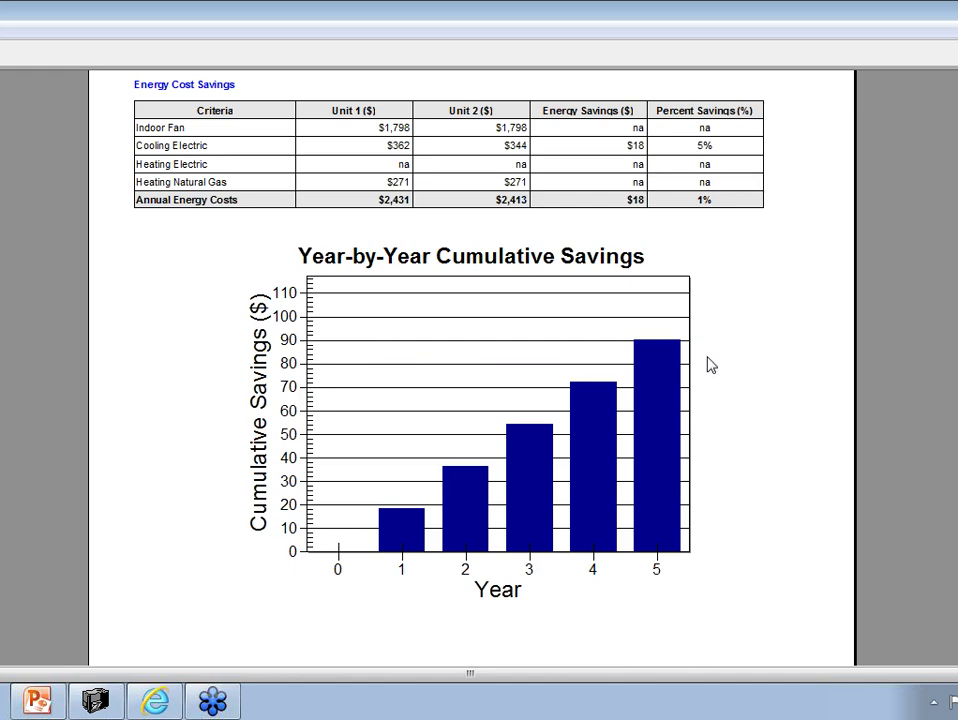
scroll(715, 368, "up", 7)
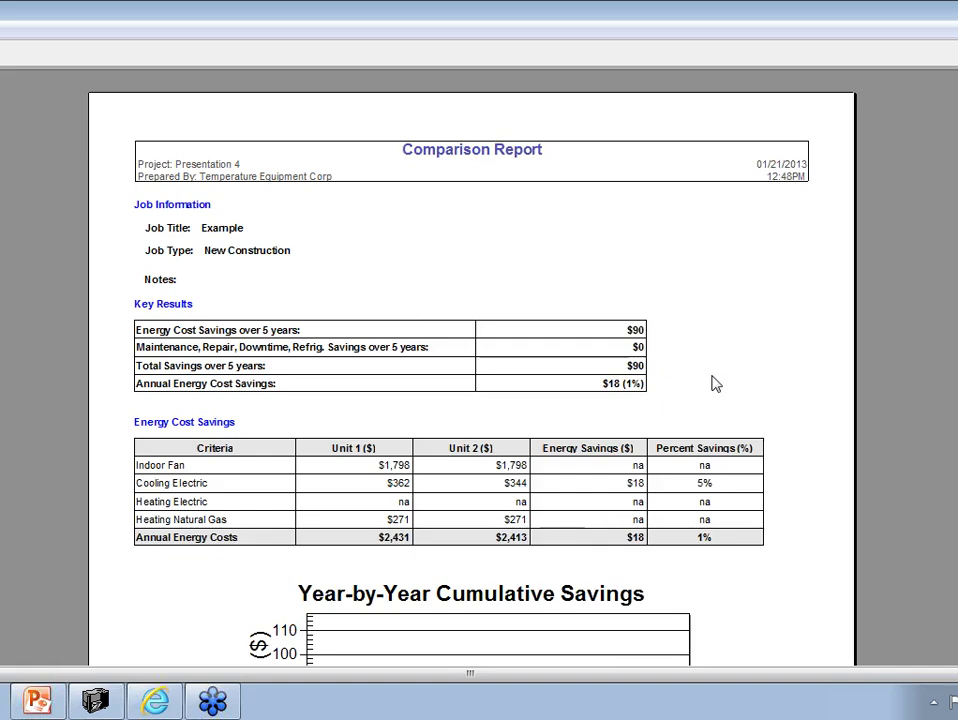
scroll(710, 372, "down", 3)
scroll(705, 392, "down", 2)
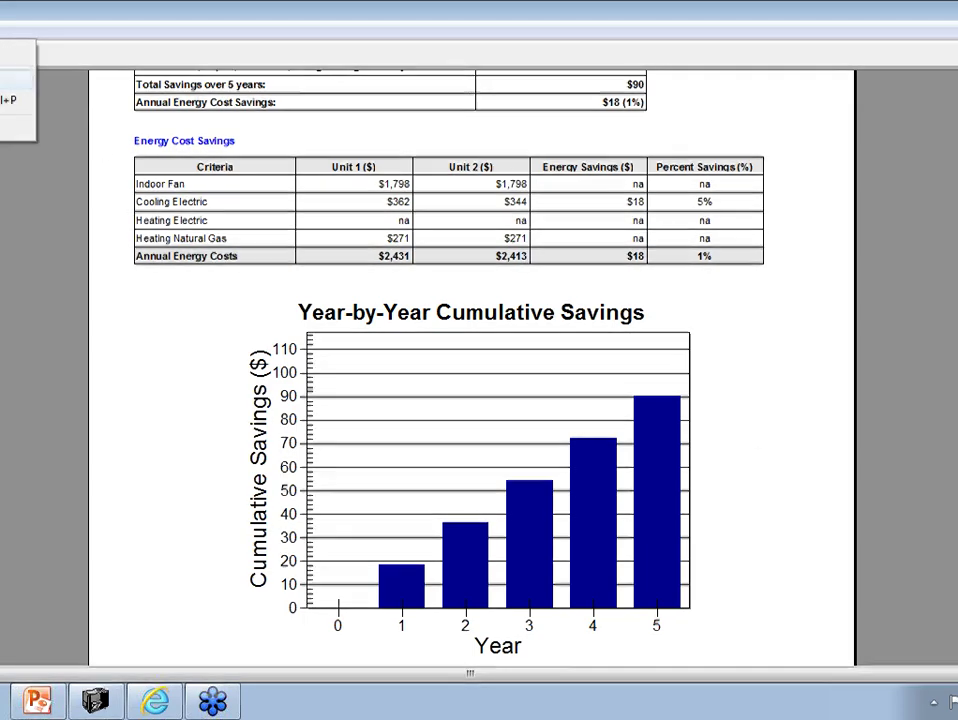
Step: Close the report and set the proposed 48HC unit's indoor fan control to 2-Speed
left_click(12, 127)
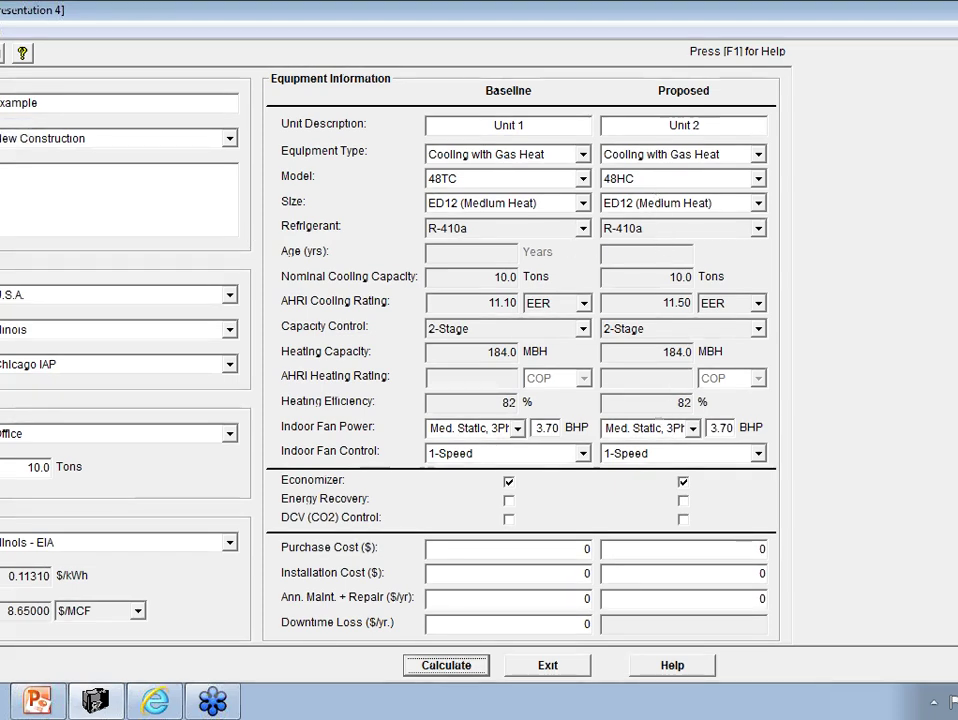
left_click(652, 455)
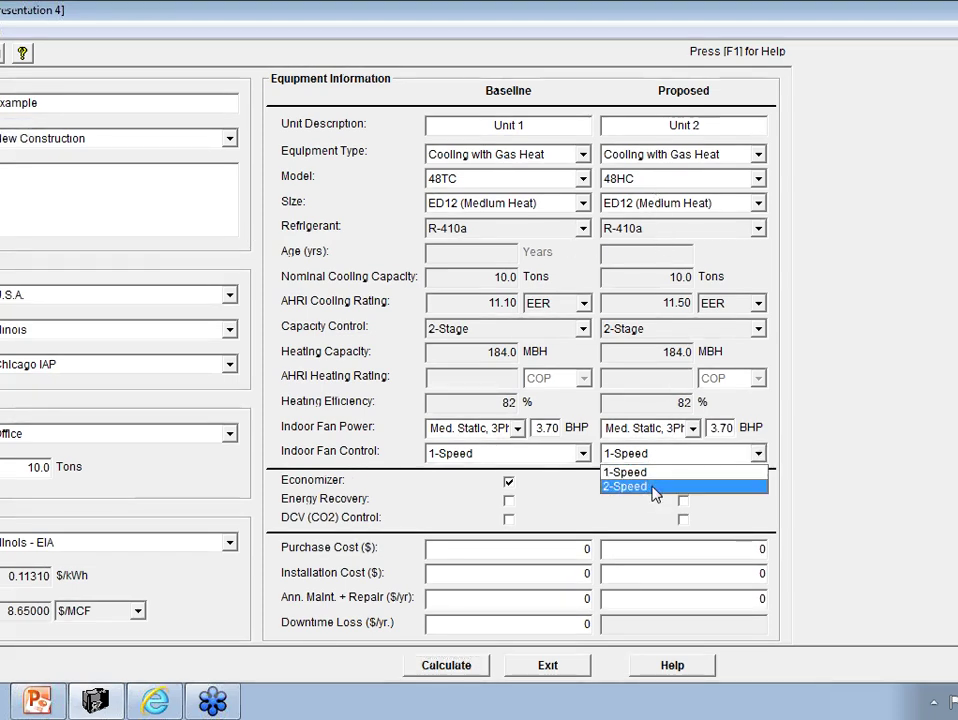
left_click(655, 487)
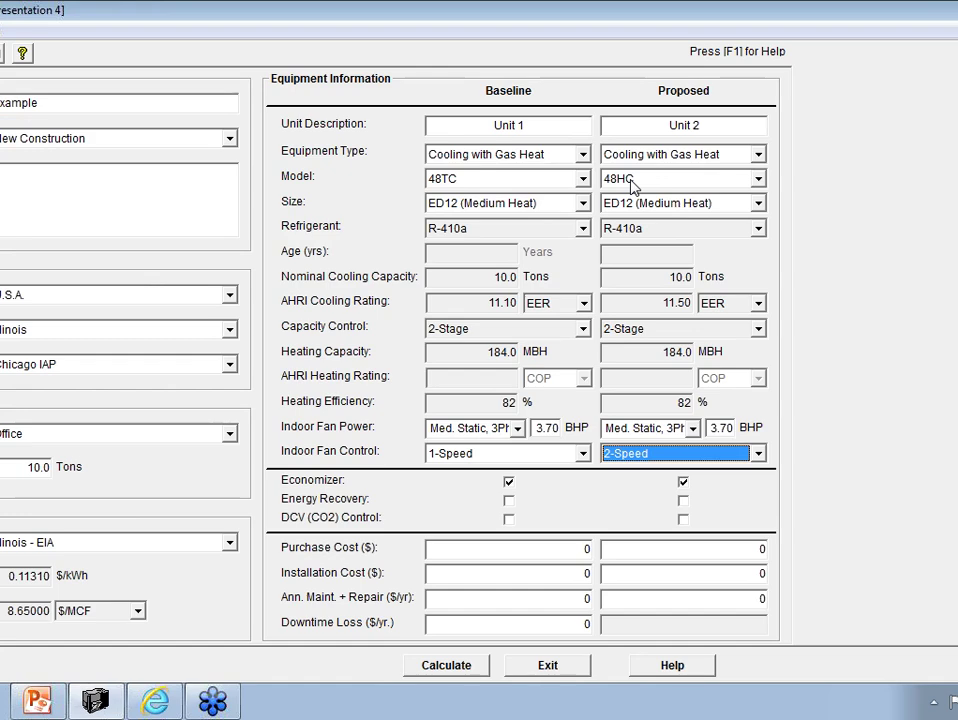
Step: Recalculate Presentation 4 with the new fan control and generate its Comparison Report to review the energy cost savings
left_click(448, 672)
left_click(395, 500)
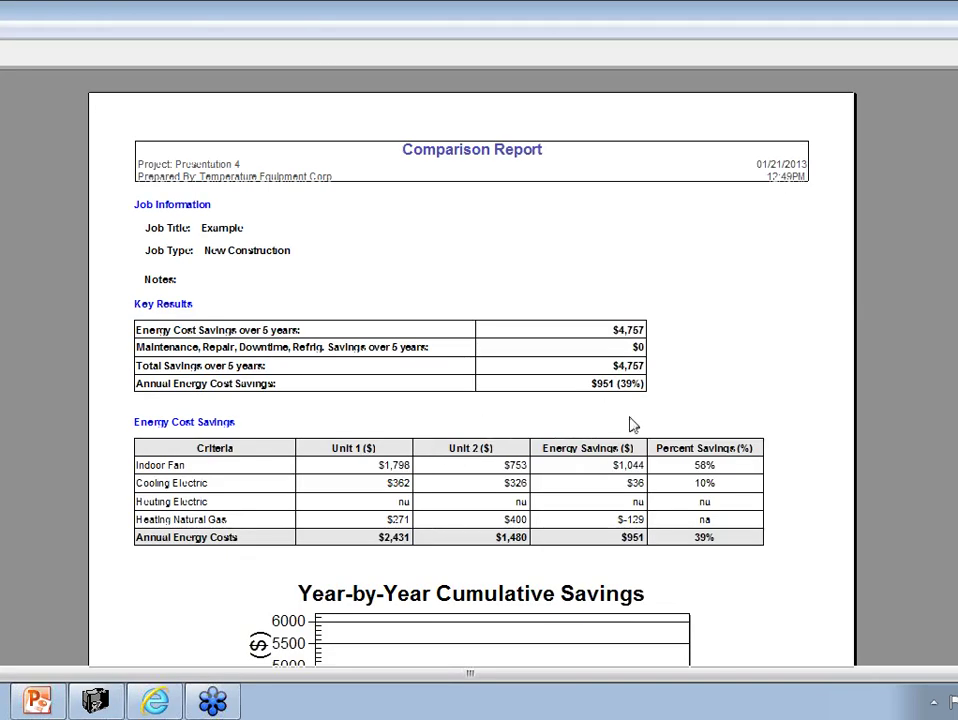
scroll(632, 425, "down", 1)
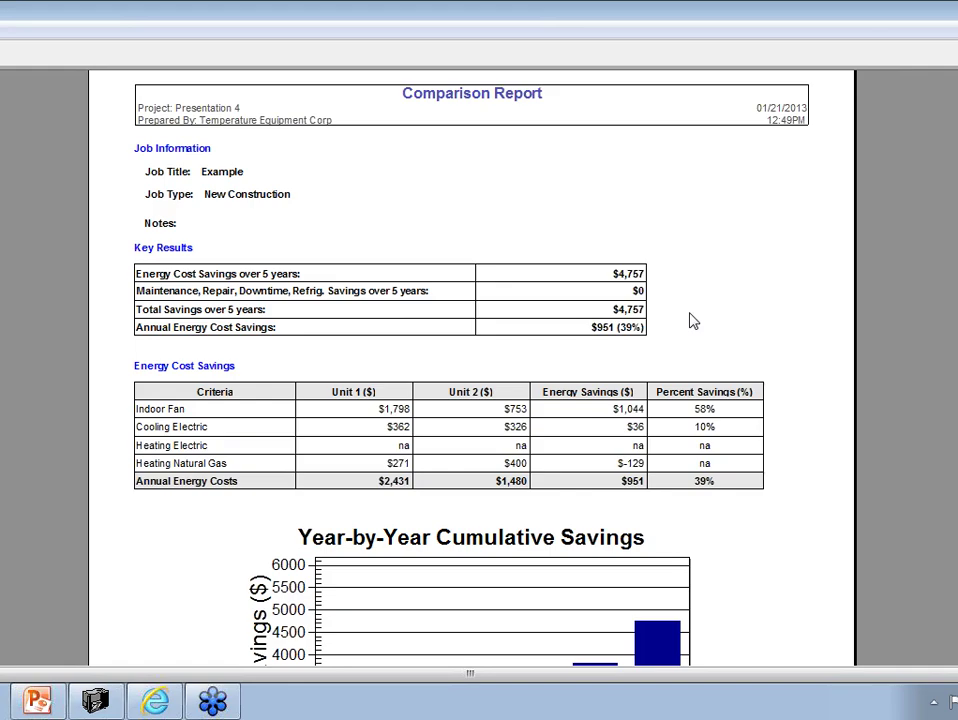
Step: Close the Comparison Report and switch to the RTU Update presentation in PowerPoint
key("alt+f")
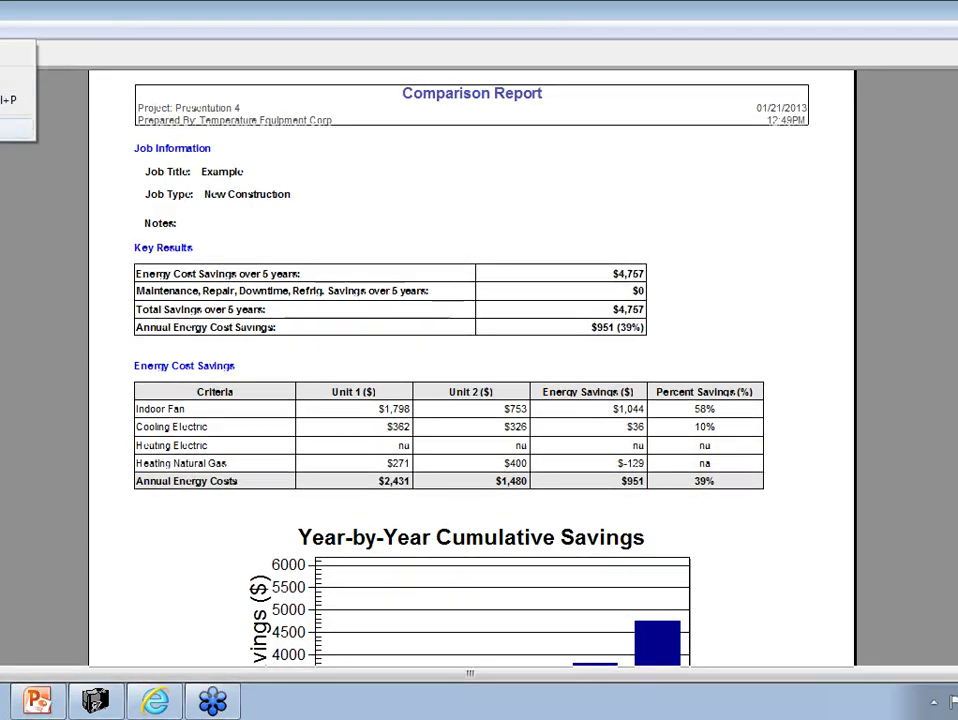
key("c")
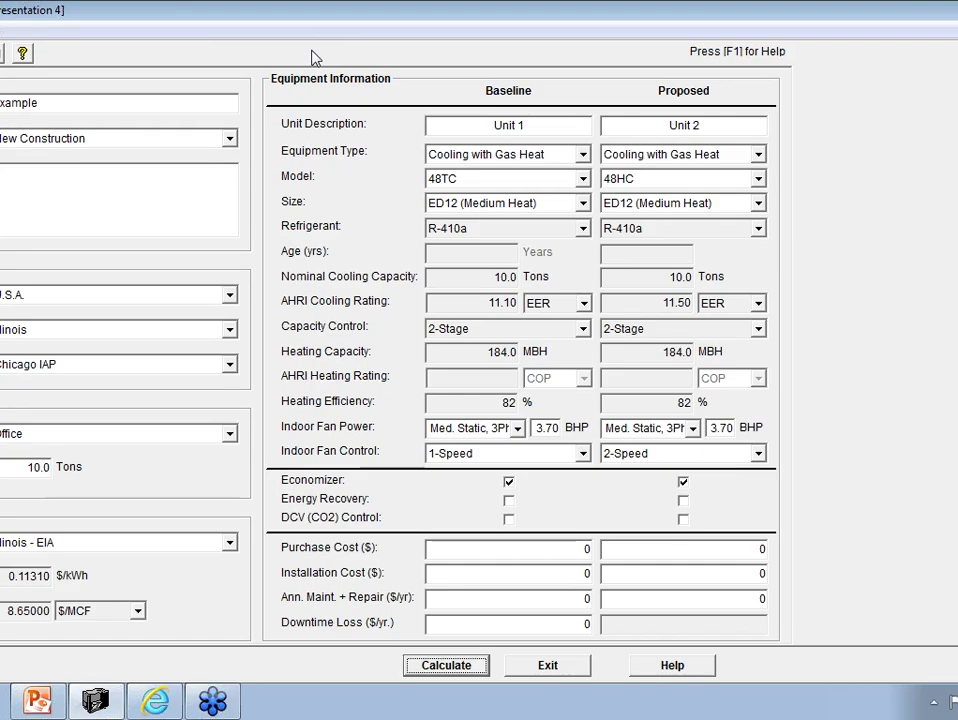
left_click(40, 700)
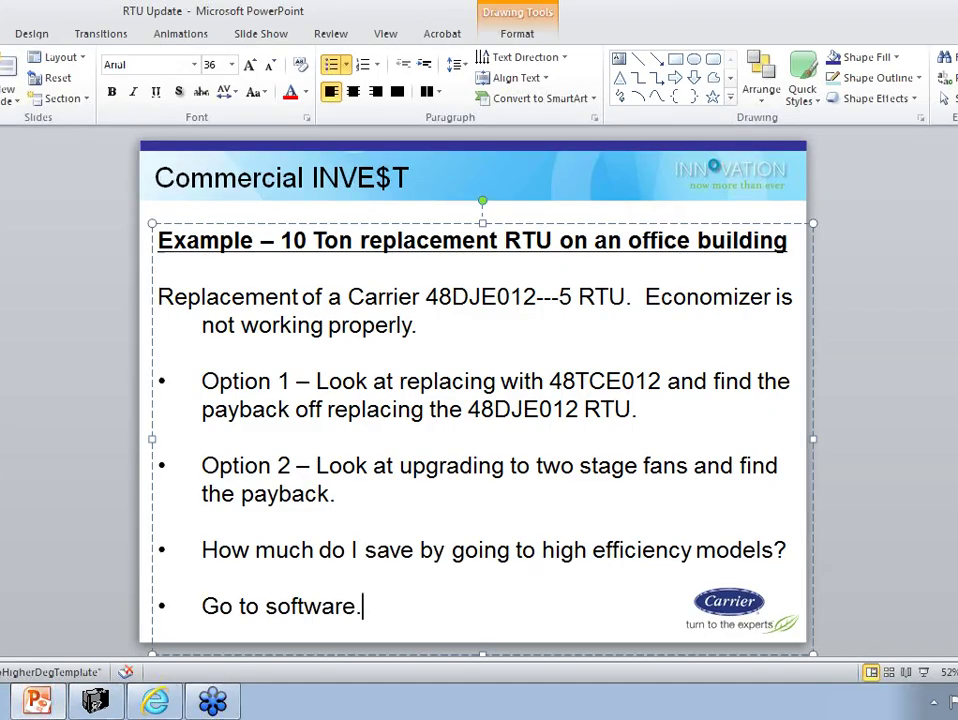